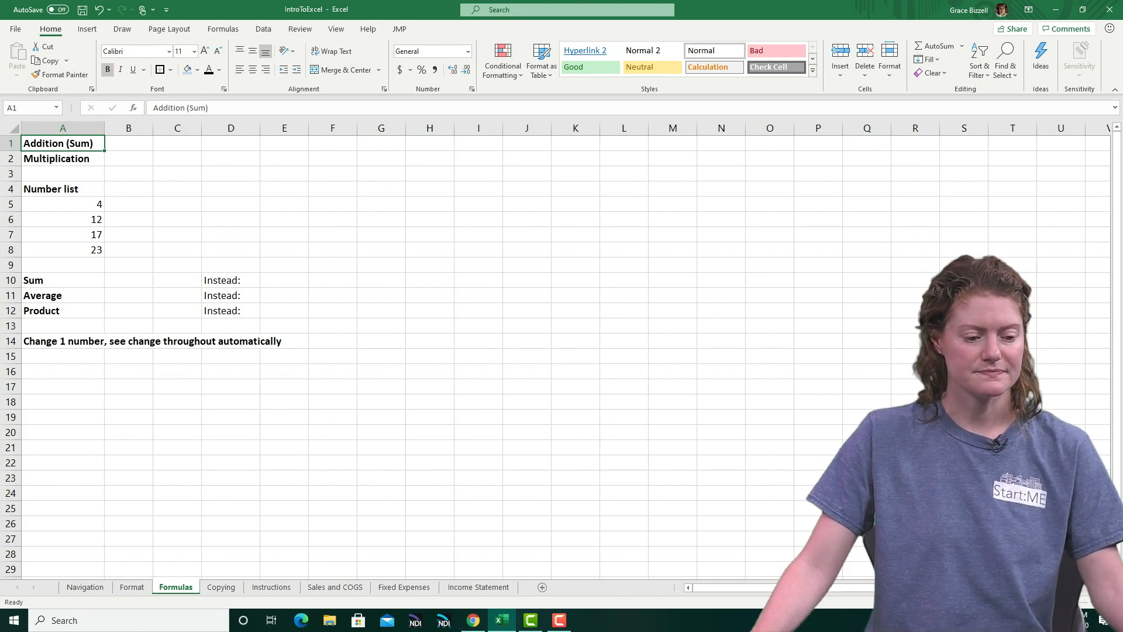
Enter the formula =3+7 in B1 beside Addition (Sum) and format the cell to show one decimal place
{"action": "left_click", "coordinate": [129, 143]}
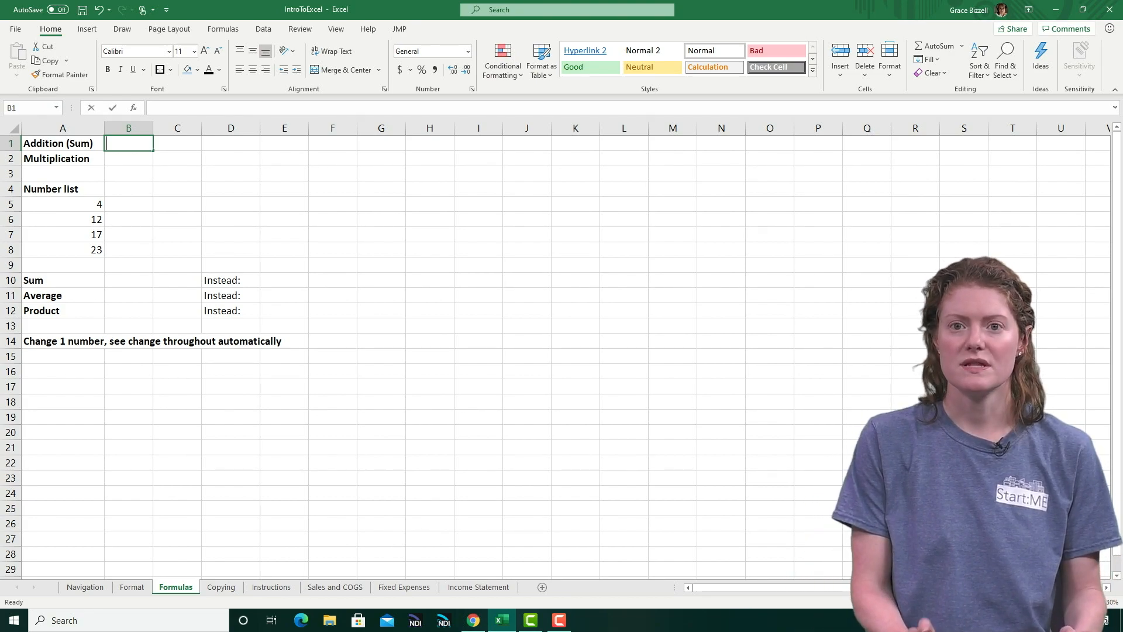
{"action": "type", "text": "="}
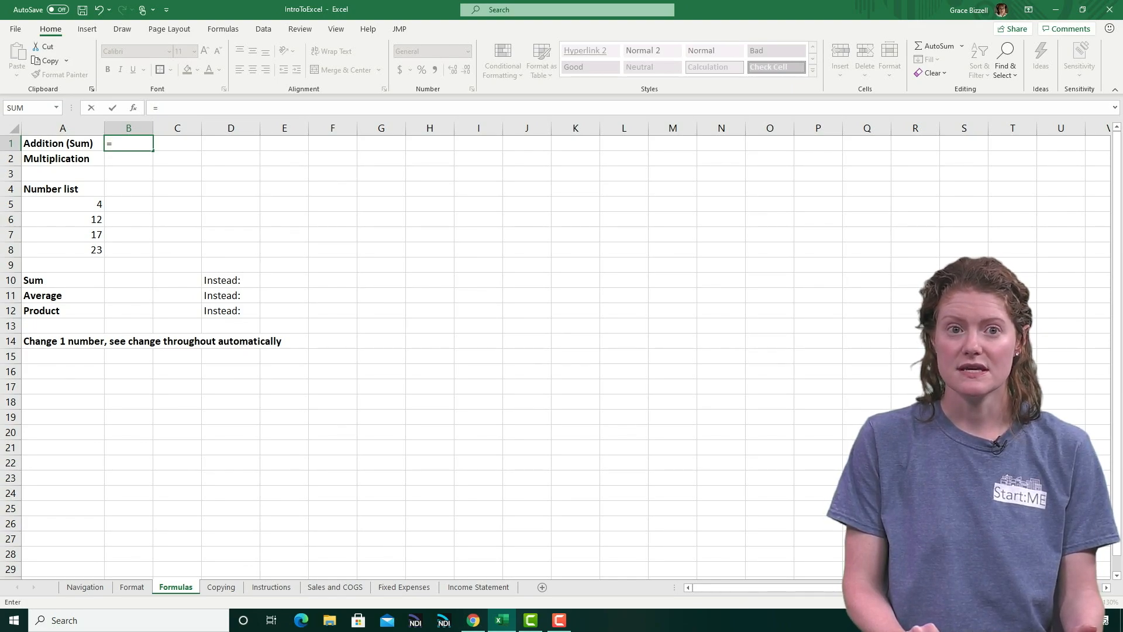
{"action": "type", "text": "3+7"}
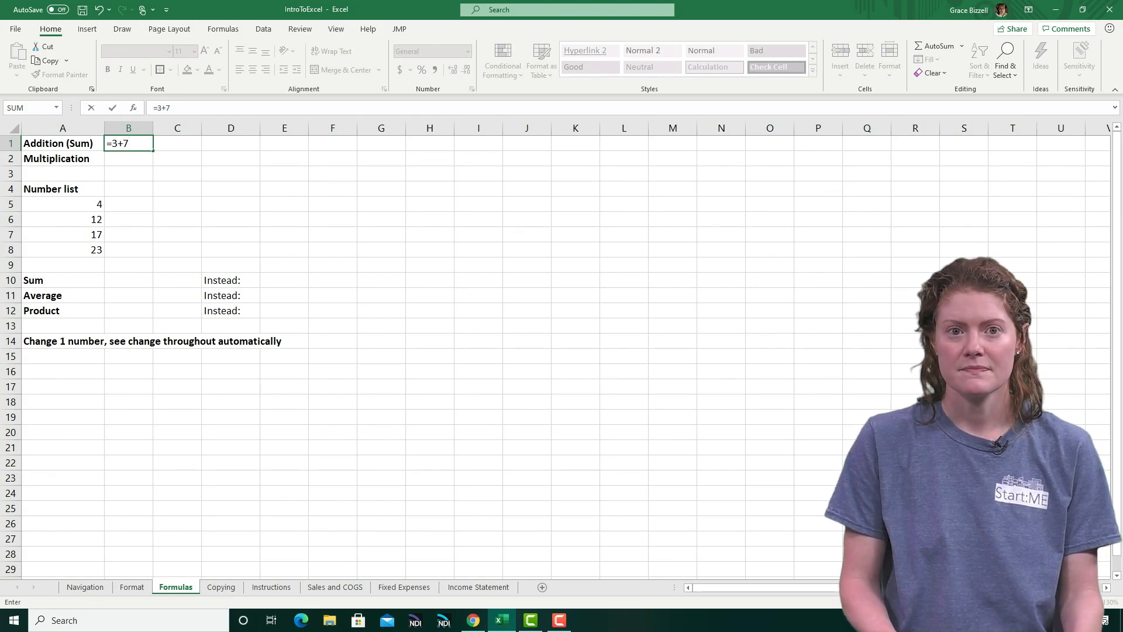
{"action": "key", "text": "Return"}
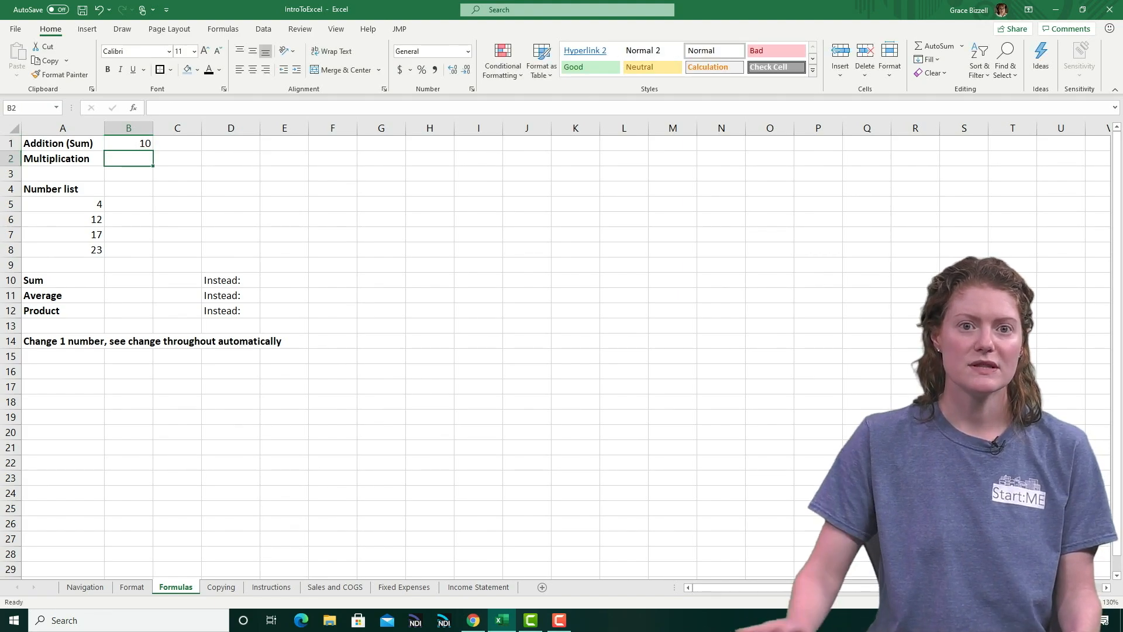
{"action": "left_click", "coordinate": [129, 144]}
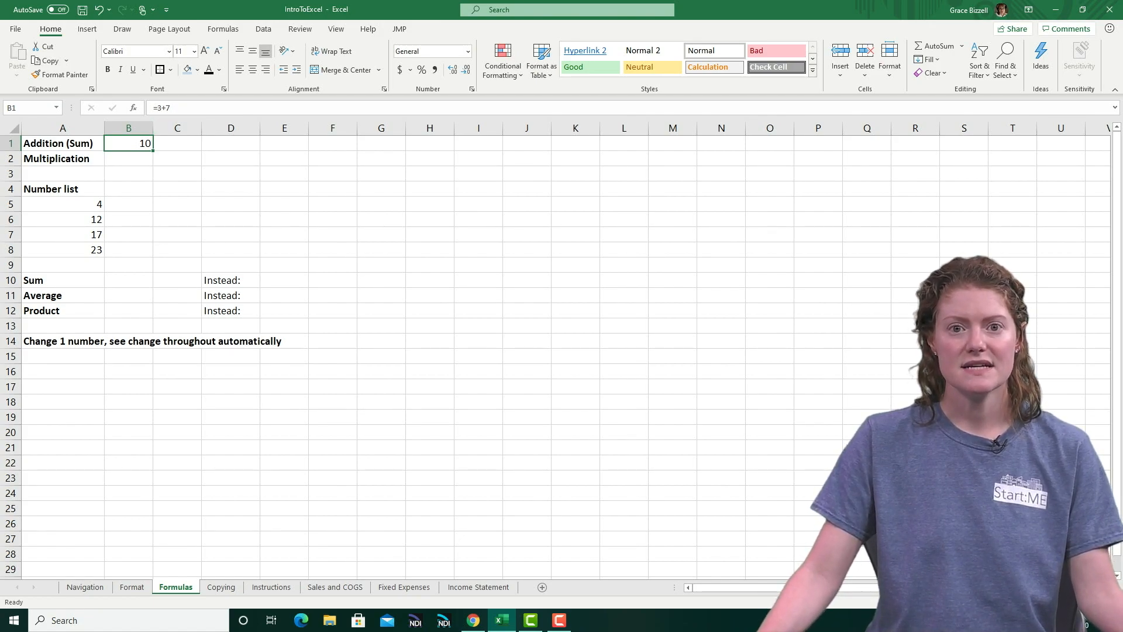
{"action": "left_click", "coordinate": [452, 69]}
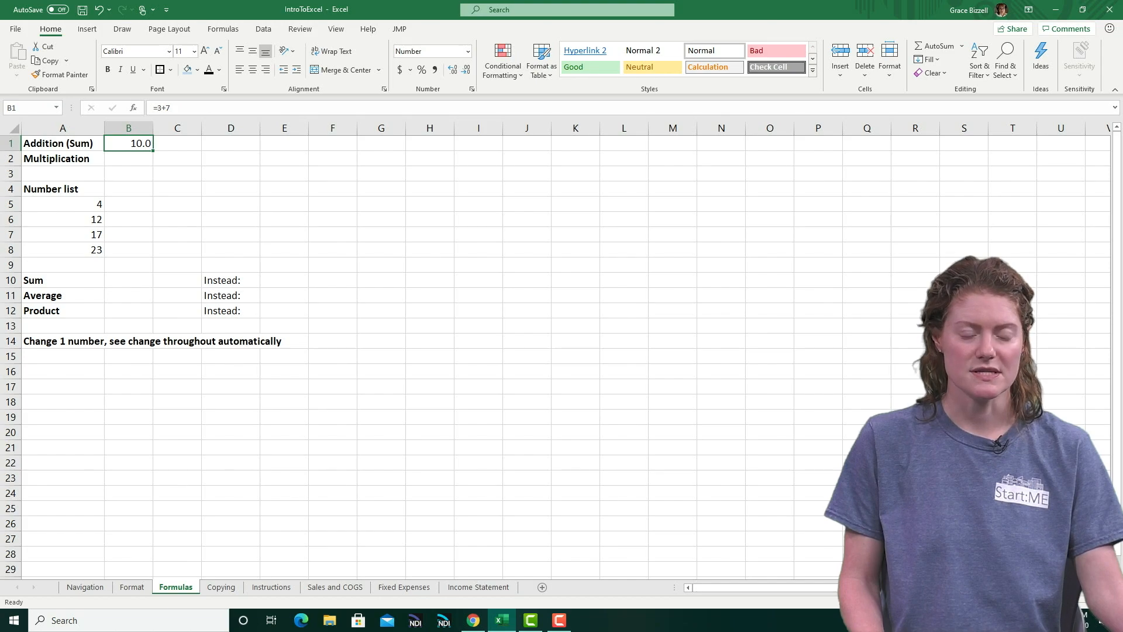
Enter the formula =3*7 in B2 beside Multiplication and apply the dollar Accounting number format to the cell
{"action": "left_click", "coordinate": [128, 158]}
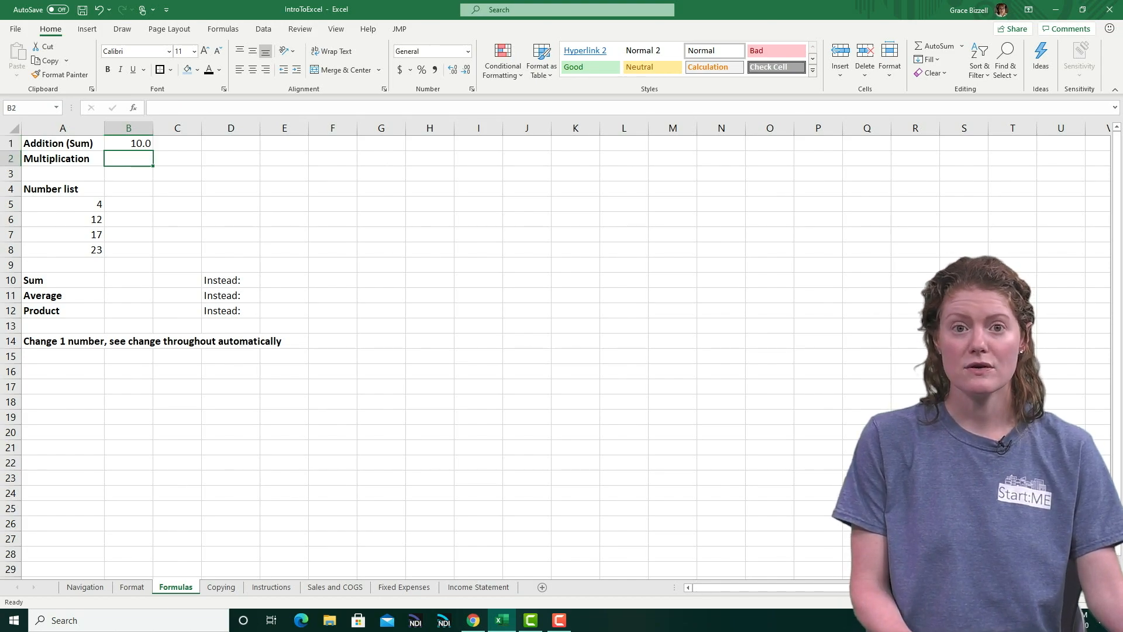
{"action": "type", "text": "=3*7"}
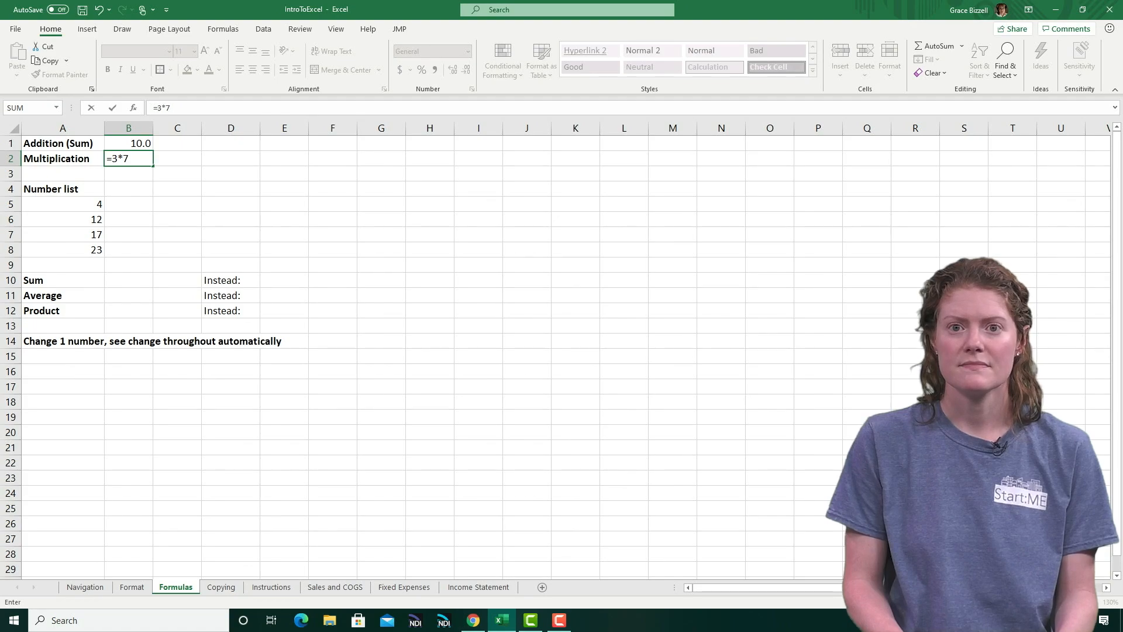
{"action": "key", "text": "Return"}
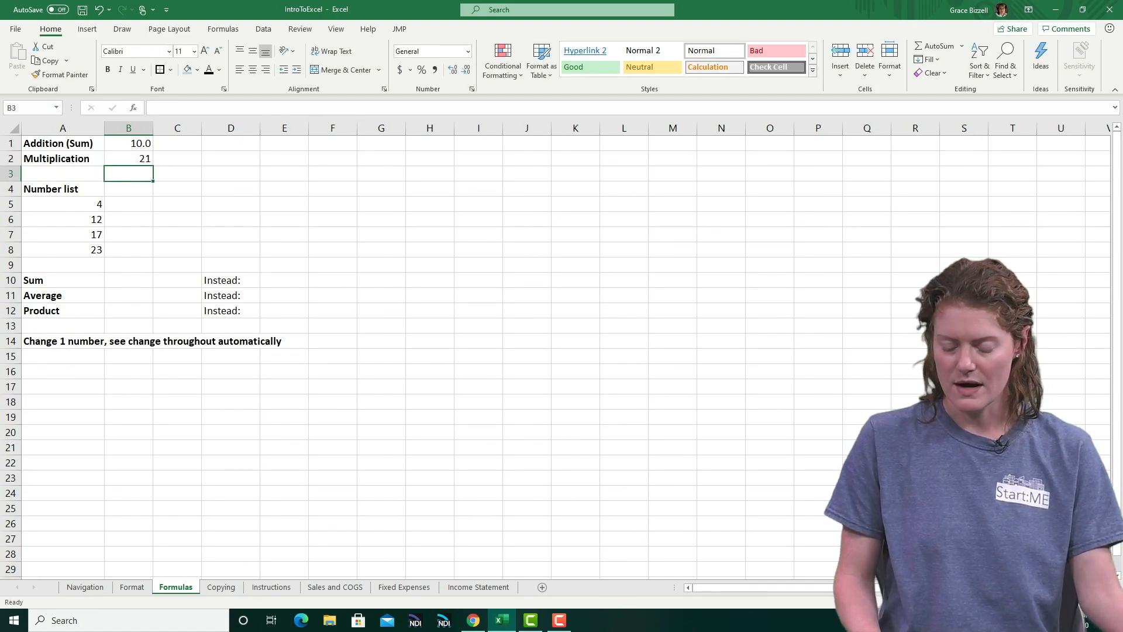
{"action": "left_click", "coordinate": [129, 158]}
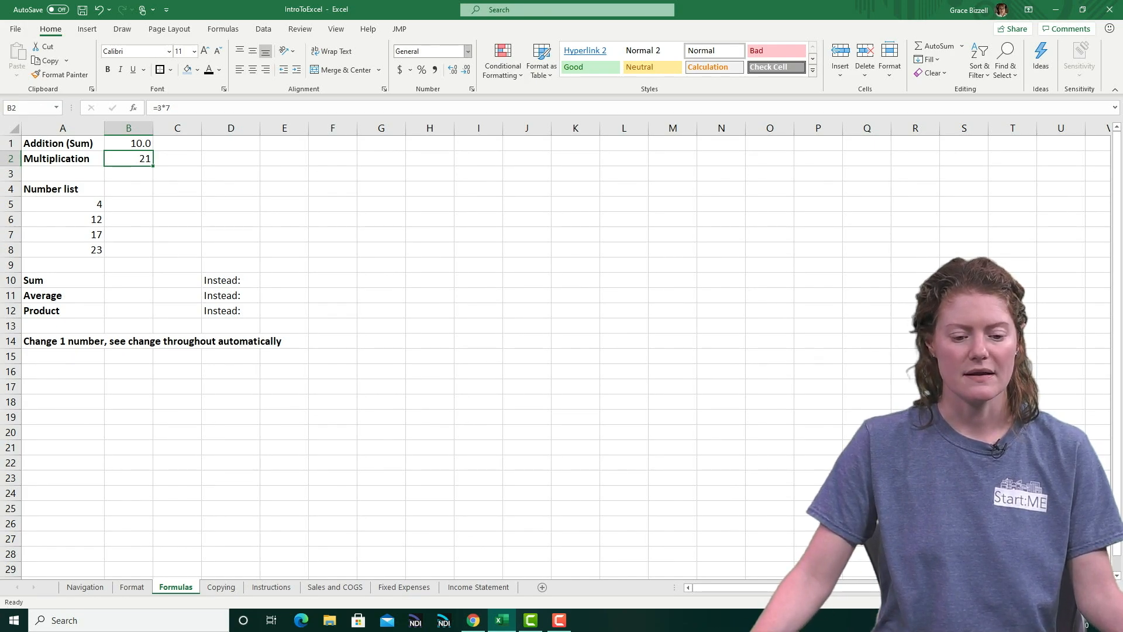
{"action": "left_click", "coordinate": [400, 69]}
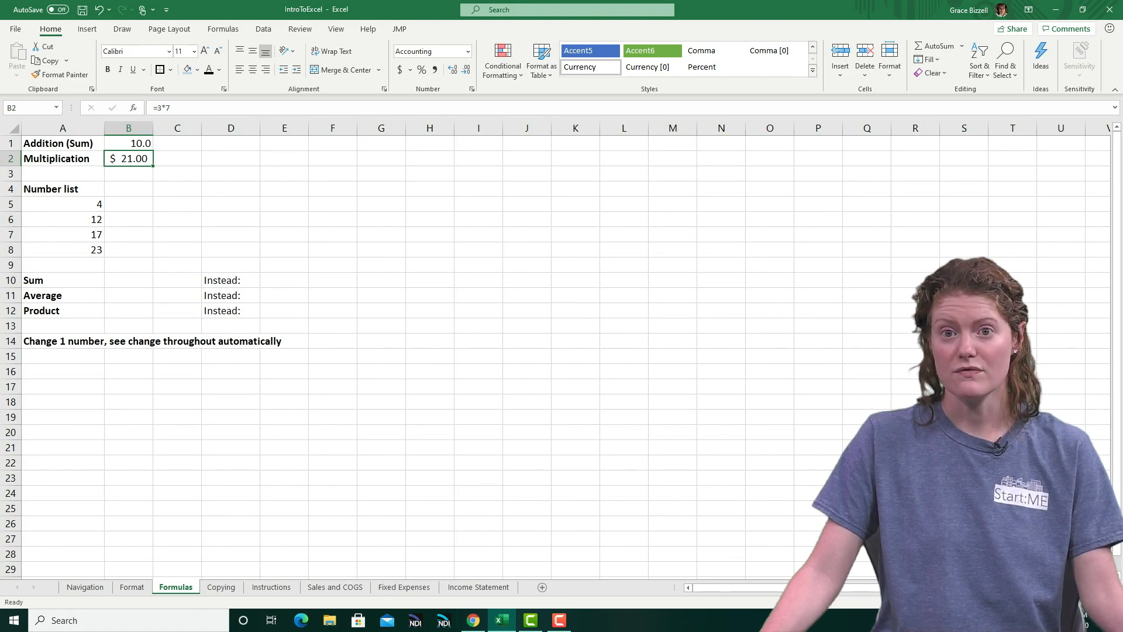
Add up the number list in B10 beside Sum with the cell-reference formula =A5+A6+A7+A8
{"action": "left_click", "coordinate": [129, 280]}
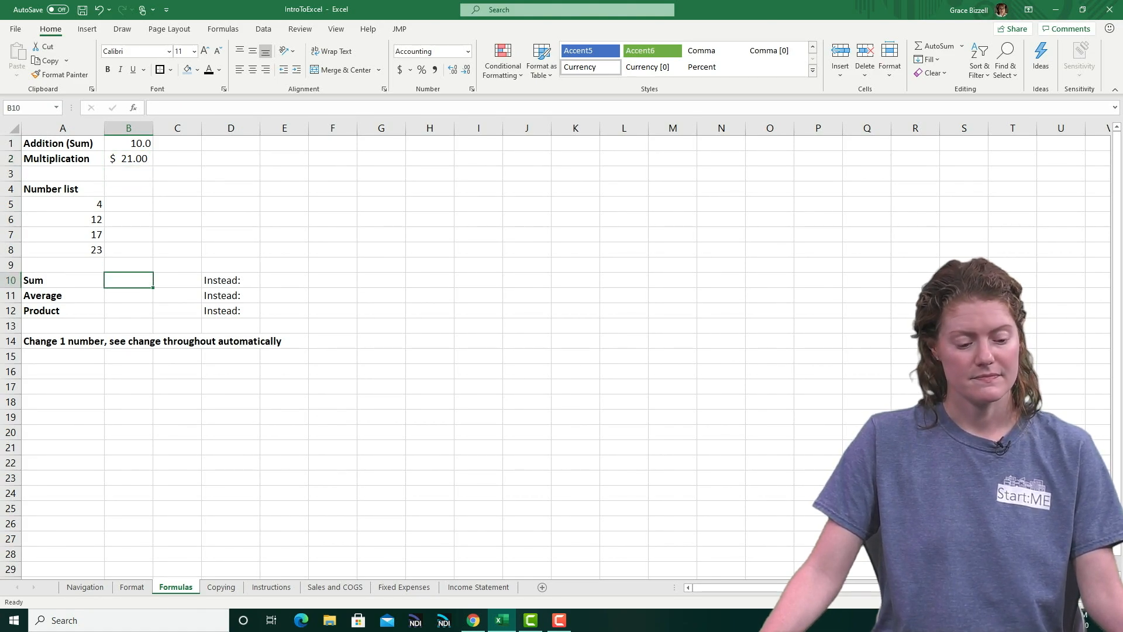
{"action": "type", "text": "="}
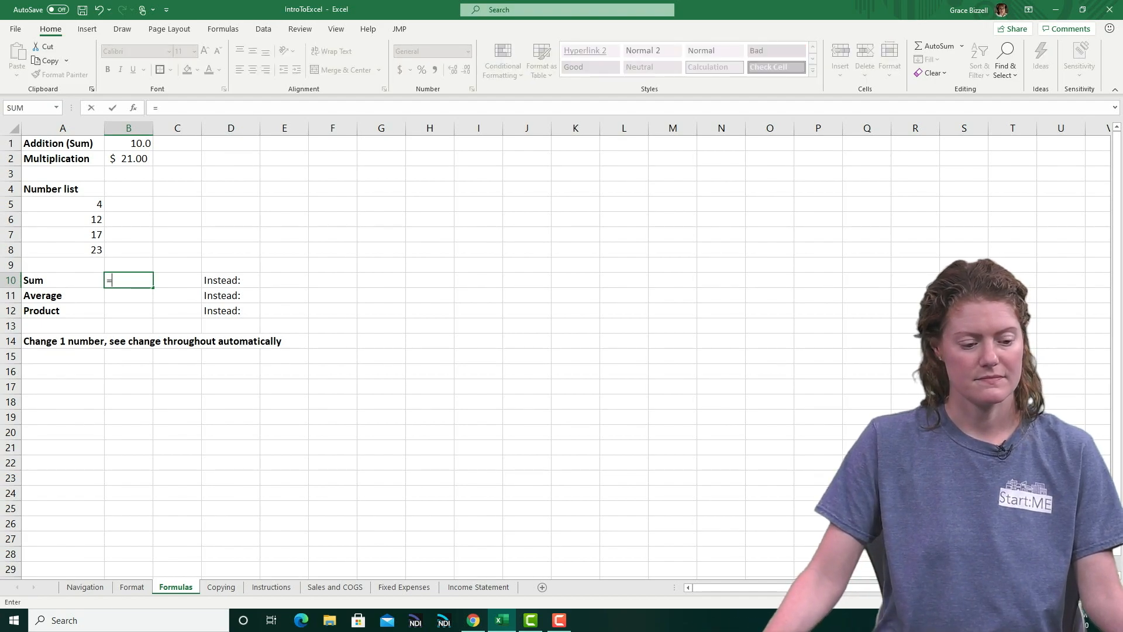
{"action": "left_click", "coordinate": [63, 204]}
{"action": "type", "text": "+"}
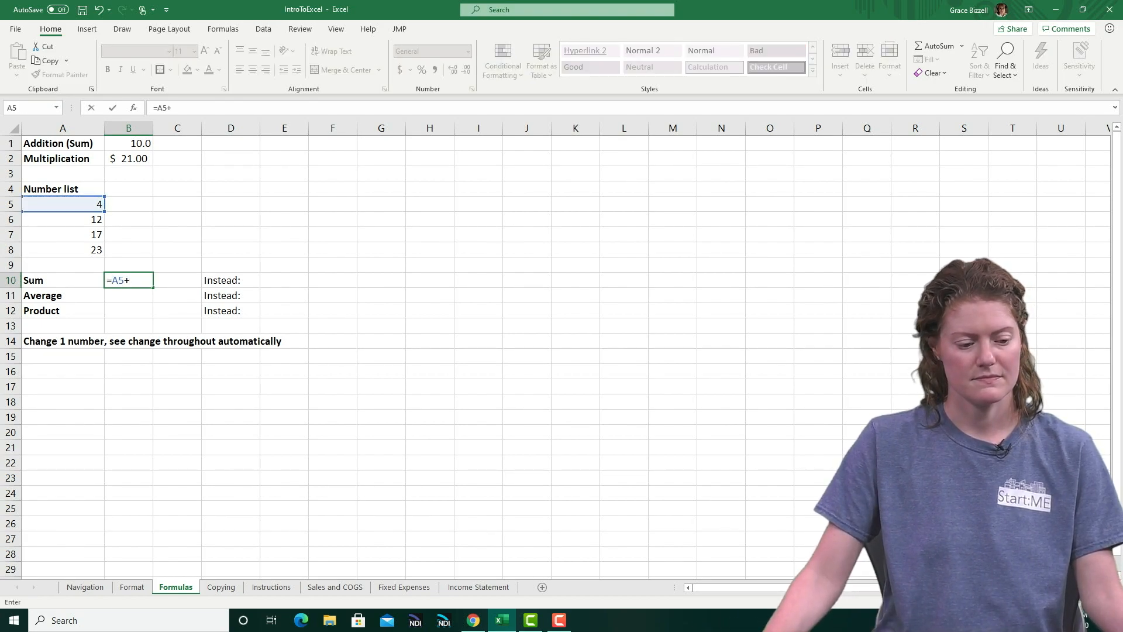
{"action": "left_click", "coordinate": [63, 220]}
{"action": "type", "text": "+"}
{"action": "left_click", "coordinate": [63, 235]}
{"action": "type", "text": "+"}
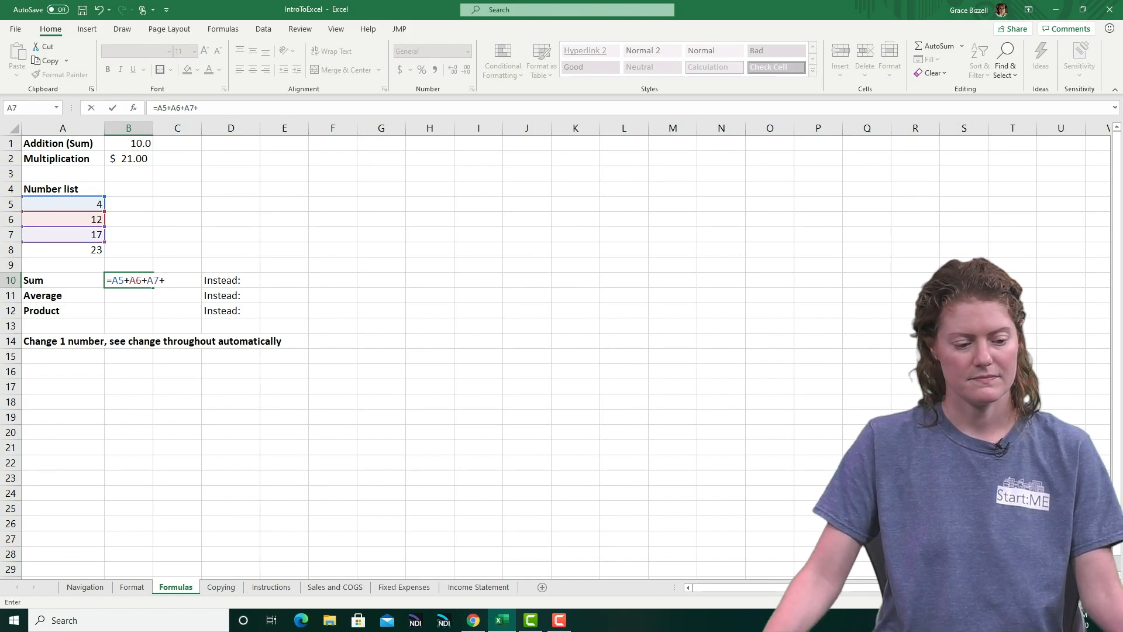
{"action": "left_click", "coordinate": [63, 250]}
{"action": "key", "text": "Return"}
{"action": "left_click", "coordinate": [128, 280]}
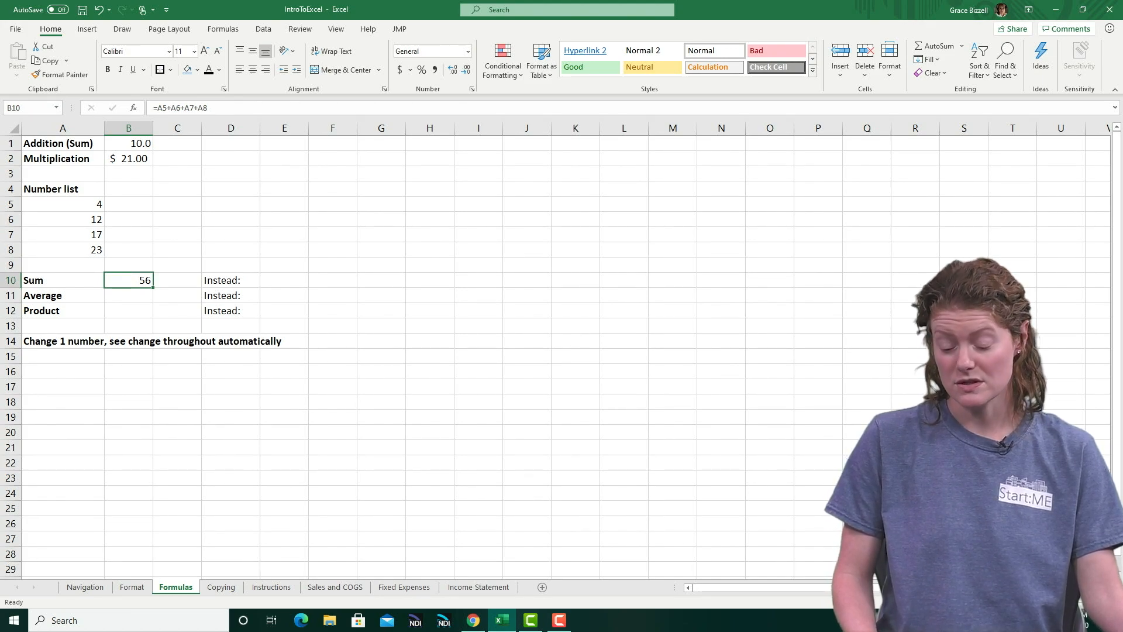
Total the number list in E10 using the SUM function over the range A5:A8
{"action": "left_click", "coordinate": [284, 280]}
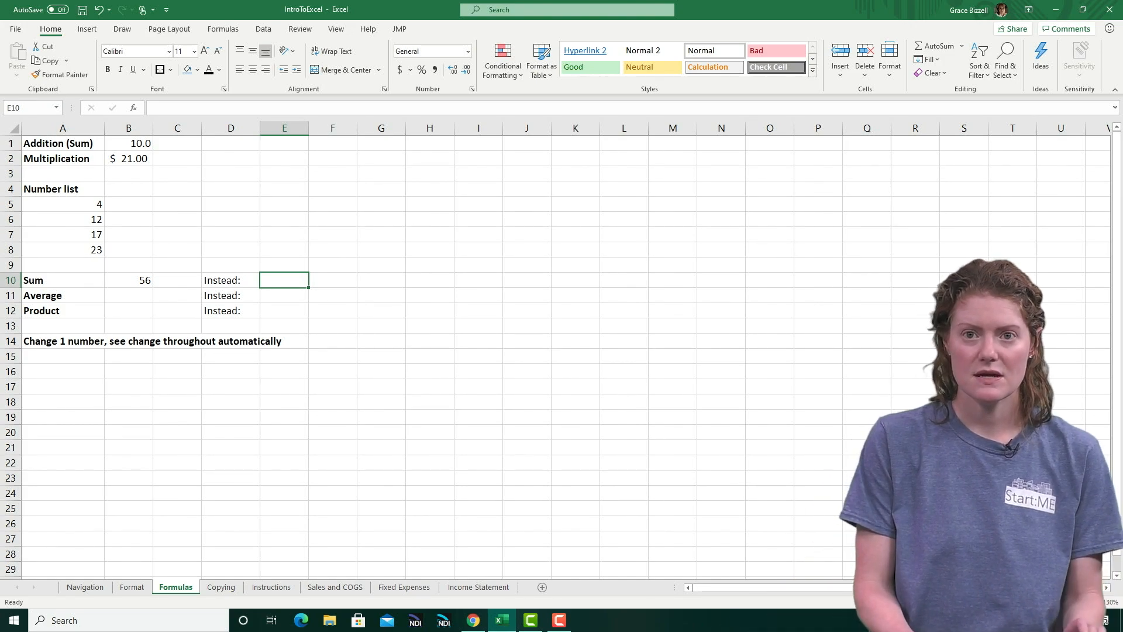
{"action": "type", "text": "=sum"}
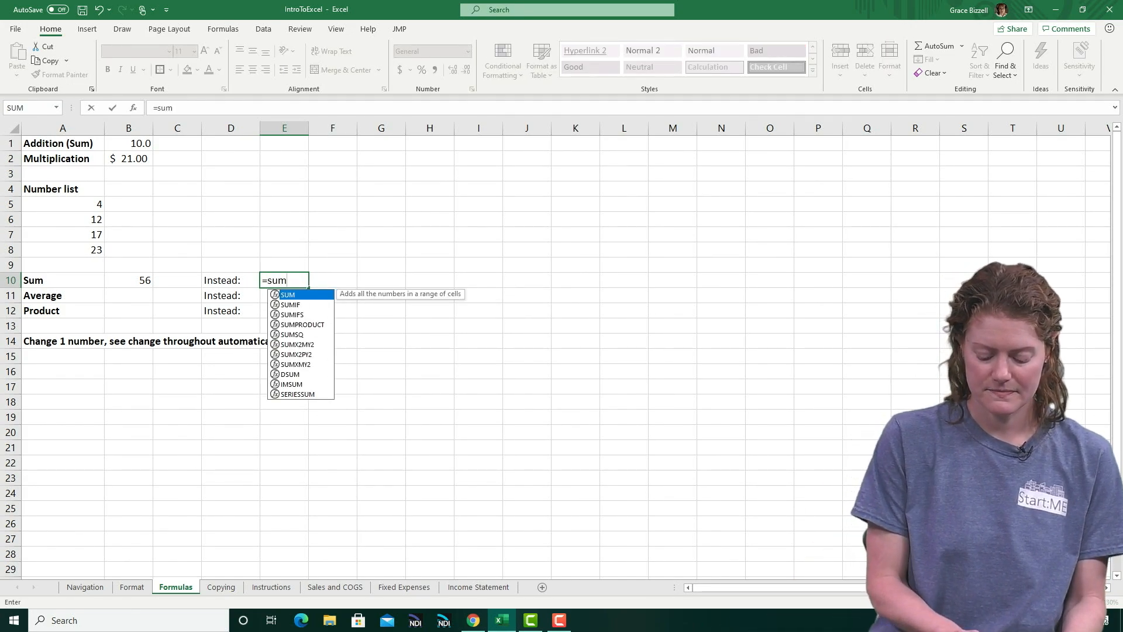
{"action": "type", "text": "("}
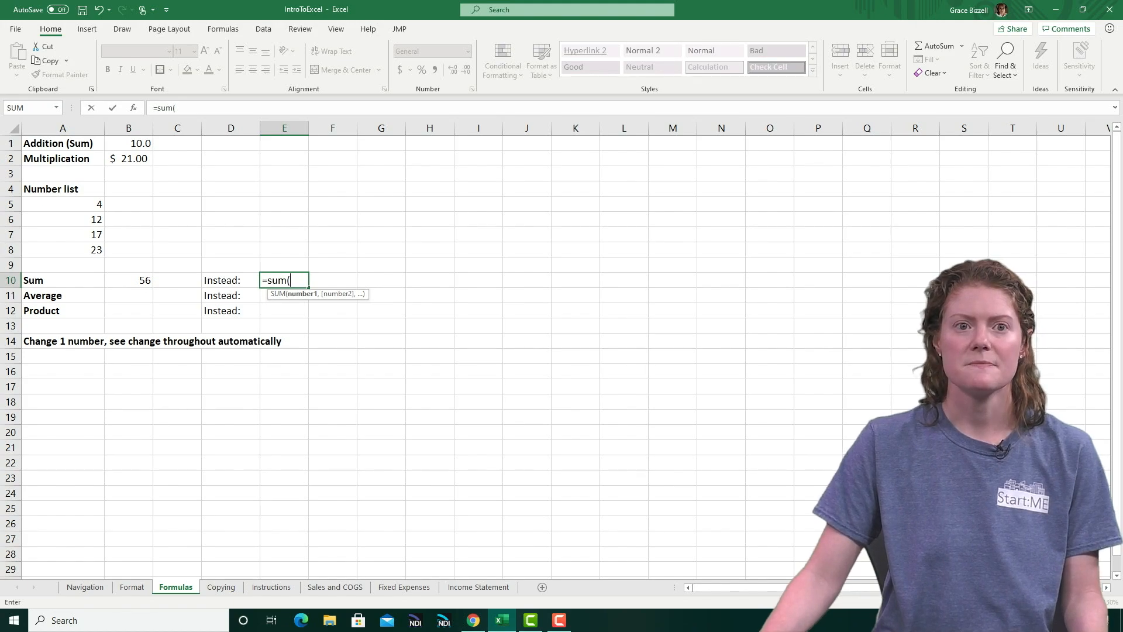
{"action": "left_click_drag", "start_coordinate": [63, 204], "coordinate": [63, 250]}
{"action": "key", "text": "Return"}
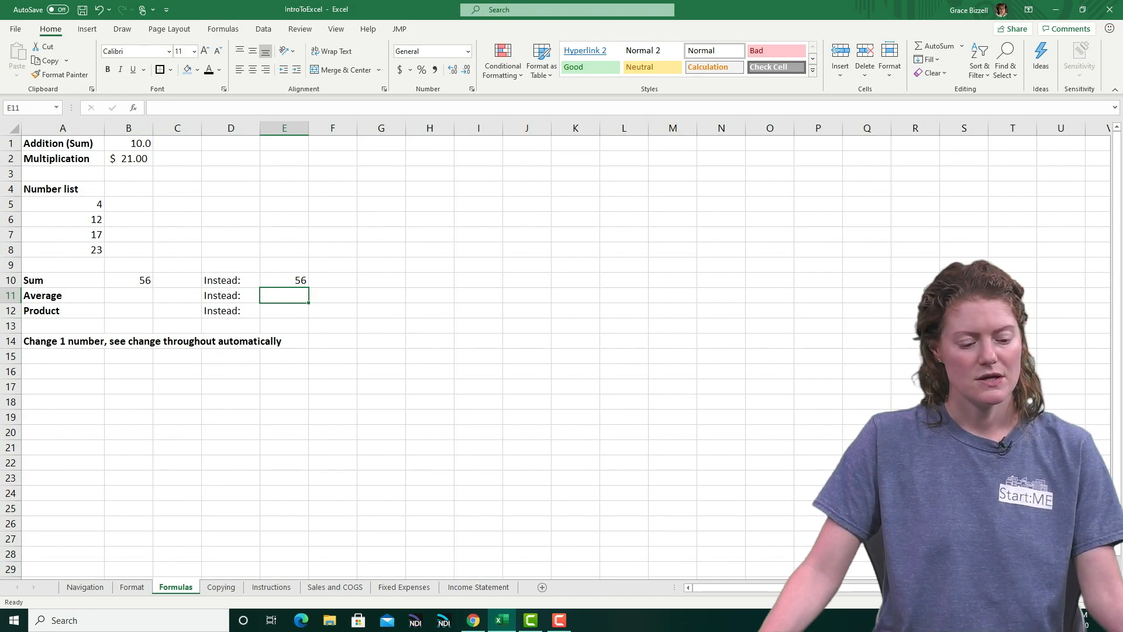
Calculate the average of the number list in B11 with the formula =(A5+A6+A7+A8)/4
{"action": "left_click", "coordinate": [129, 295]}
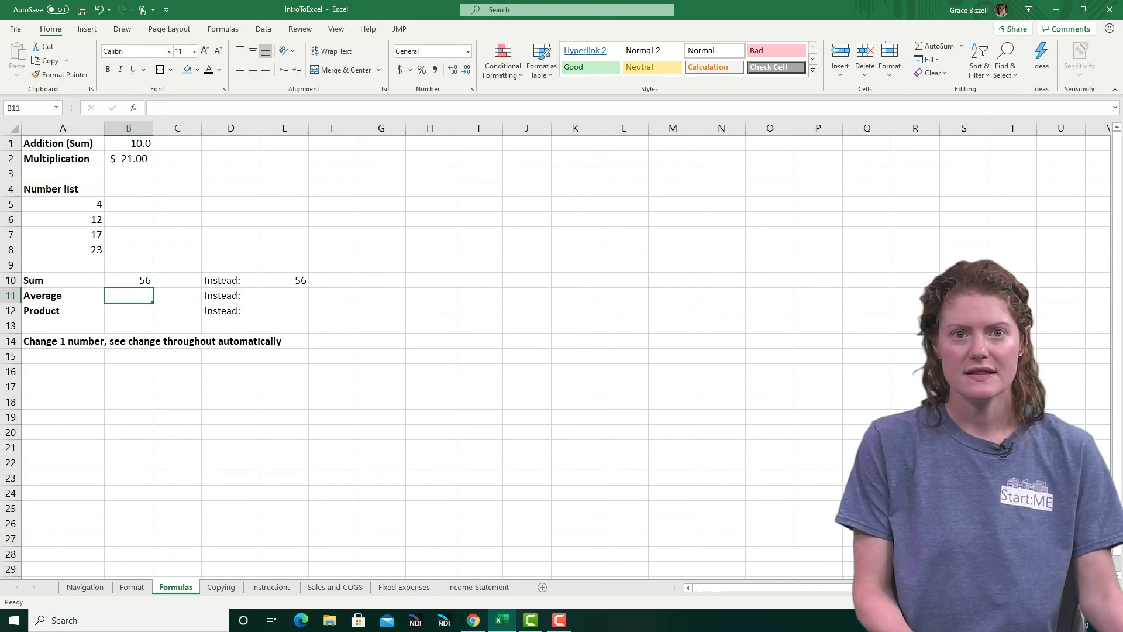
{"action": "type", "text": "=("}
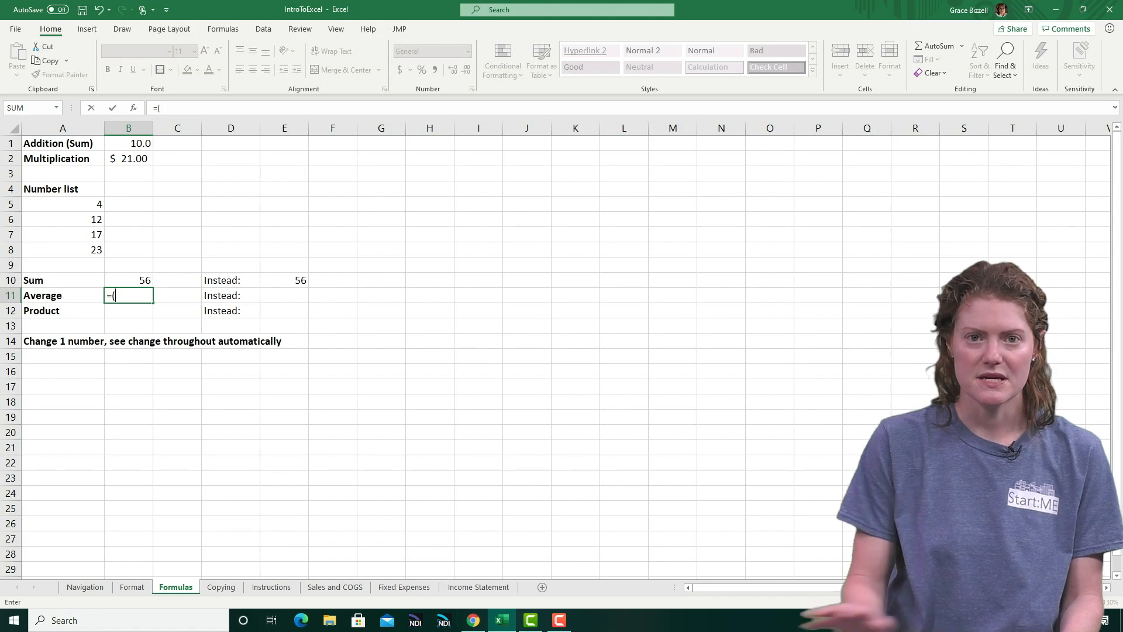
{"action": "left_click", "coordinate": [62, 204]}
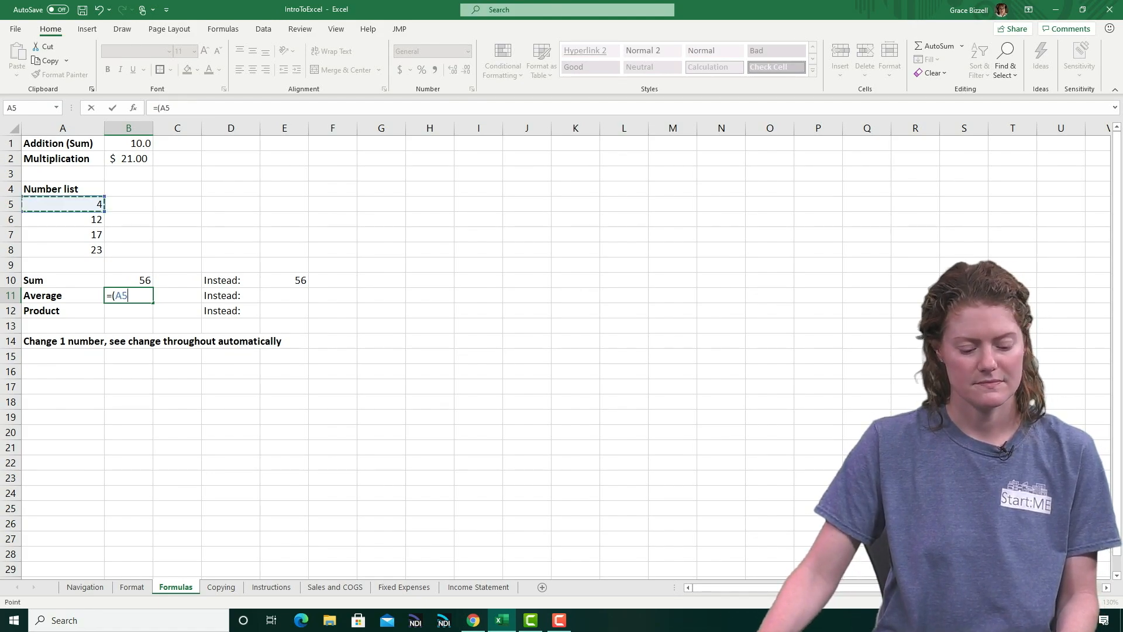
{"action": "type", "text": "+"}
{"action": "left_click", "coordinate": [62, 219]}
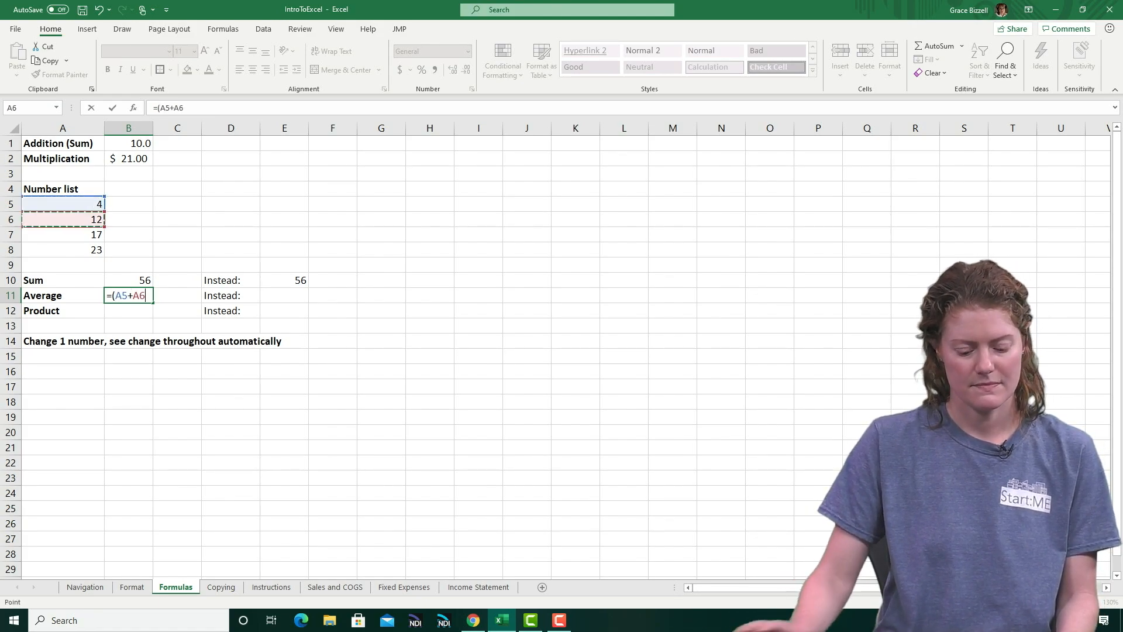
{"action": "type", "text": "+"}
{"action": "left_click", "coordinate": [62, 235]}
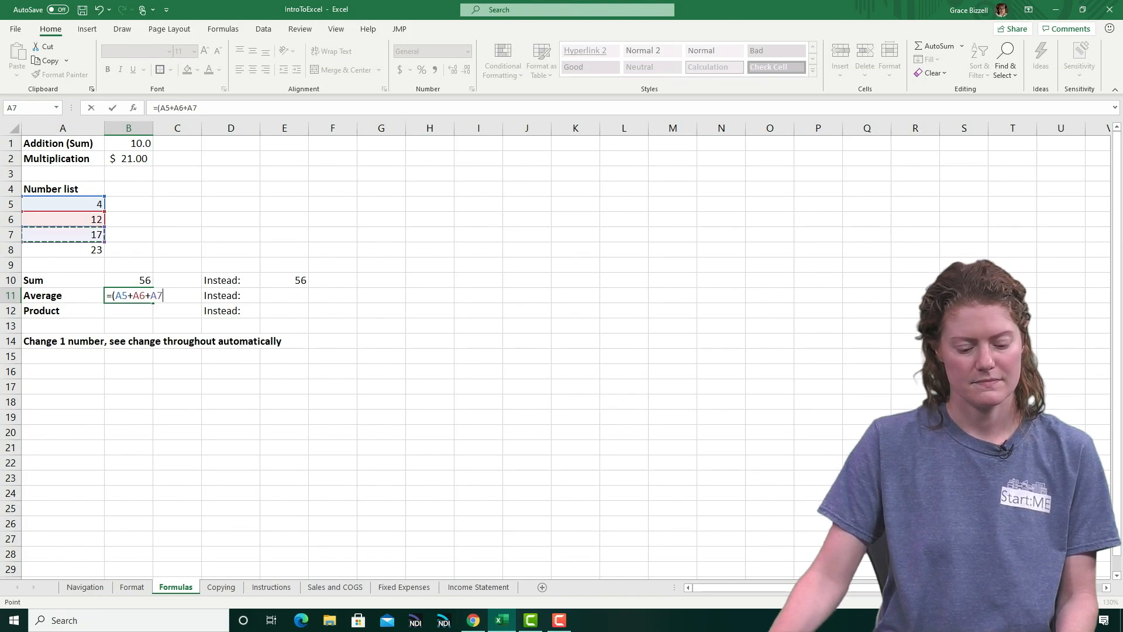
{"action": "type", "text": "+"}
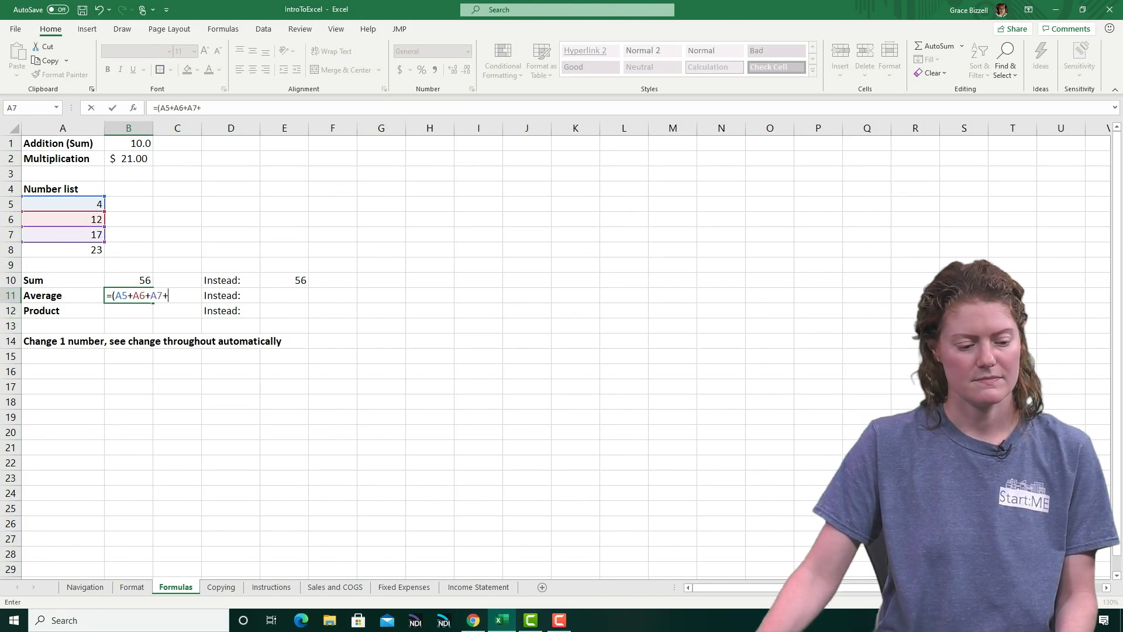
{"action": "left_click", "coordinate": [63, 250]}
{"action": "type", "text": ")"}
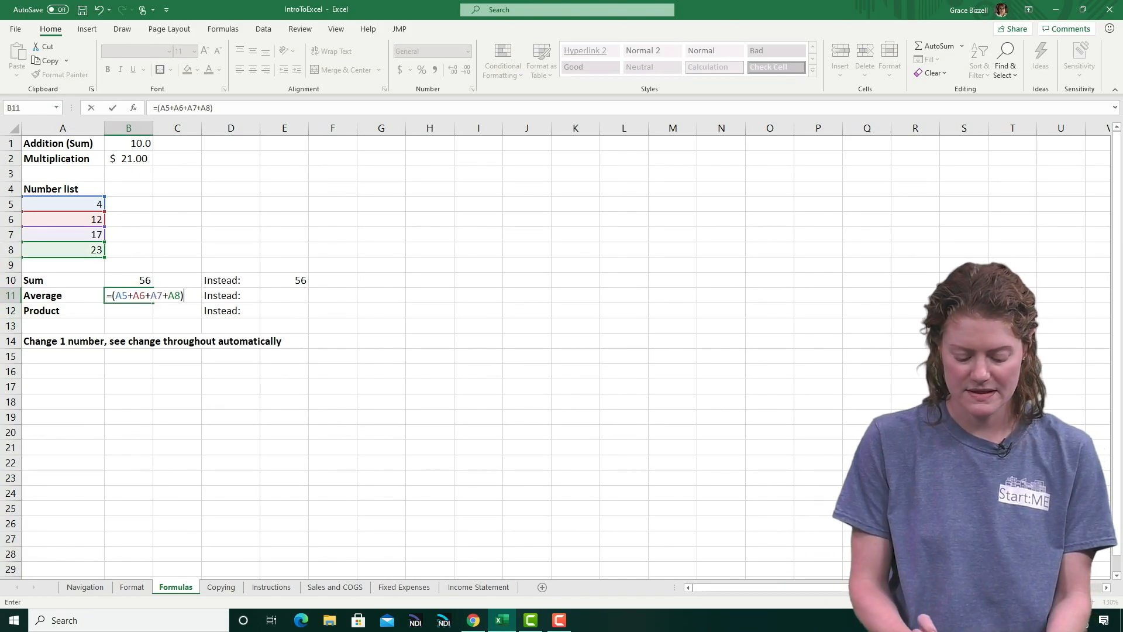
{"action": "type", "text": "/4"}
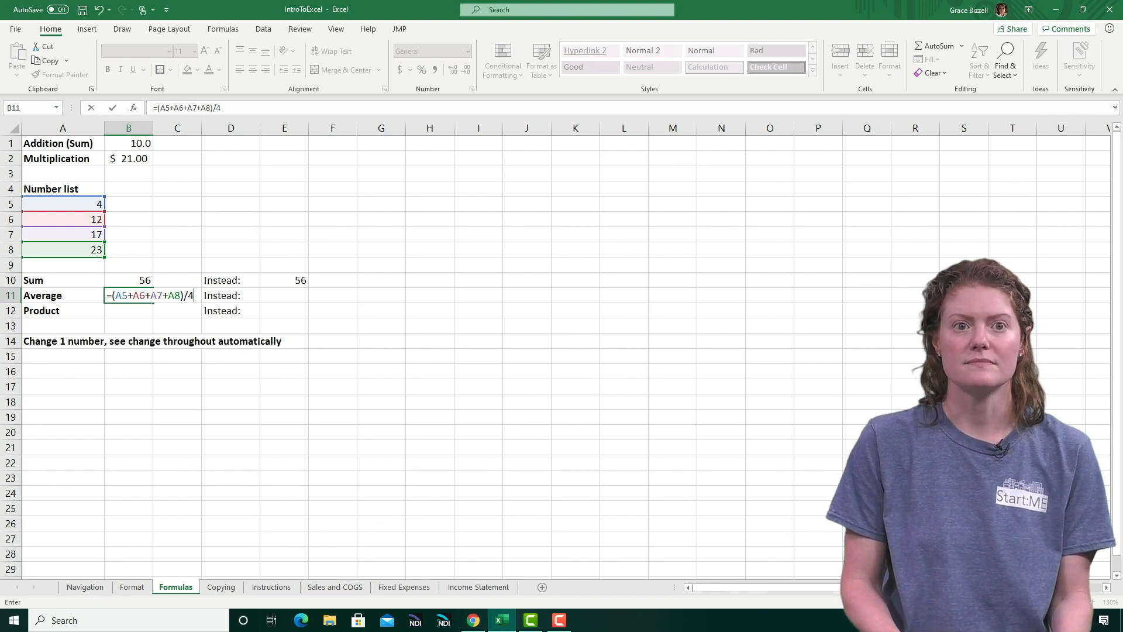
{"action": "key", "text": "Return"}
{"action": "left_click", "coordinate": [129, 296]}
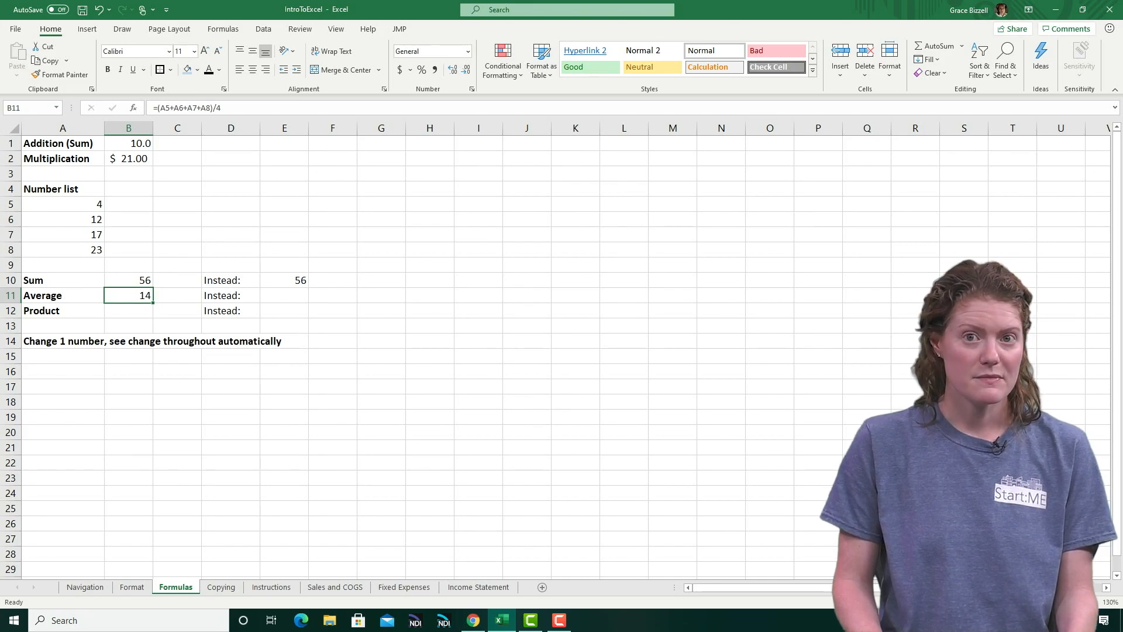
Average the number list in E11 using the AVERAGE function over the range A5:A8
{"action": "key", "text": "Right"}
{"action": "key", "text": "Right"}
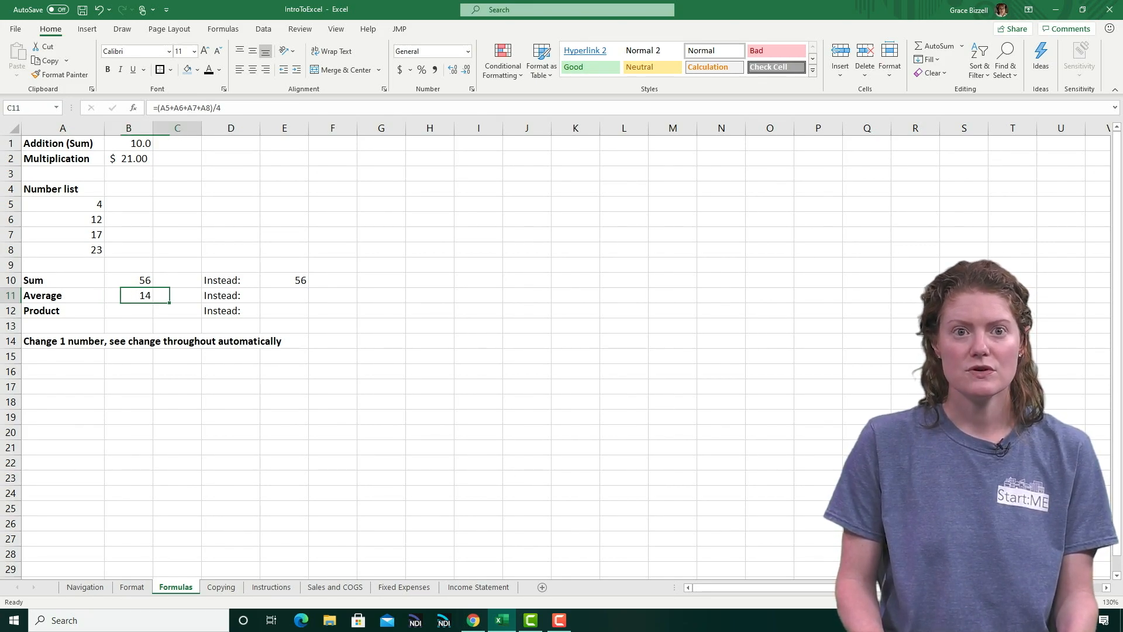
{"action": "key", "text": "Right"}
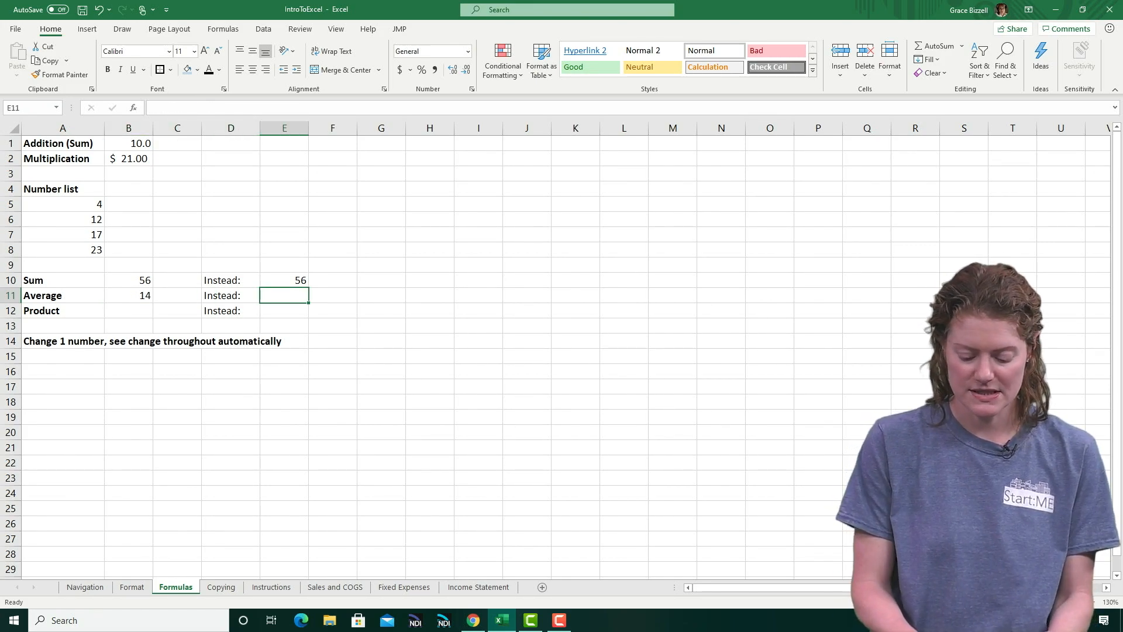
{"action": "type", "text": "=average"}
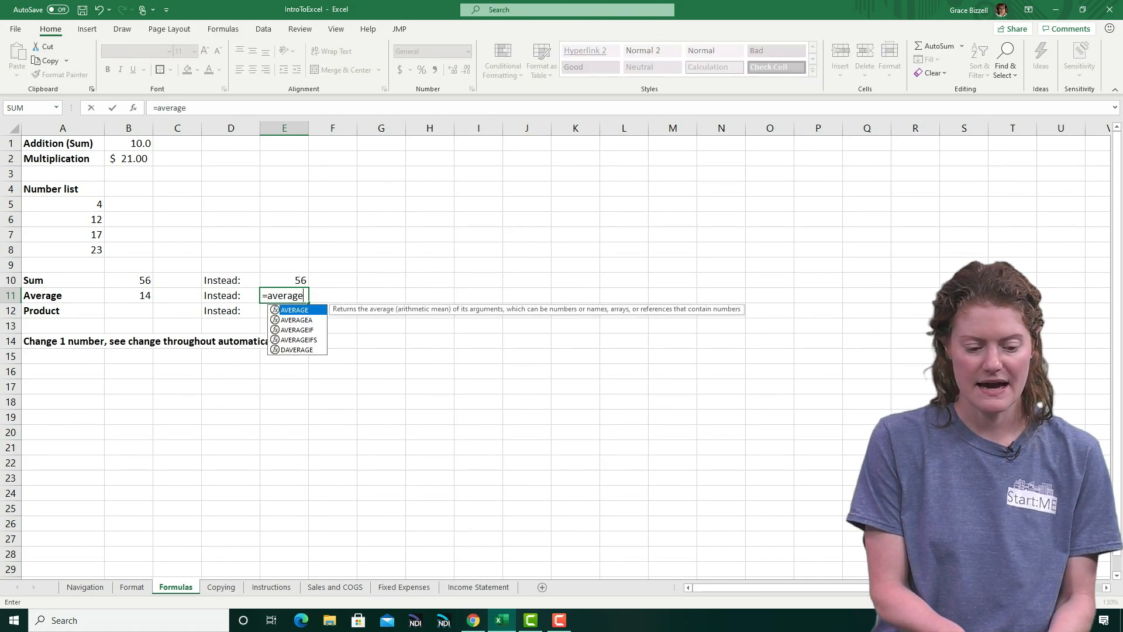
{"action": "type", "text": "("}
{"action": "left_click_drag", "start_coordinate": [62, 204], "coordinate": [62, 249]}
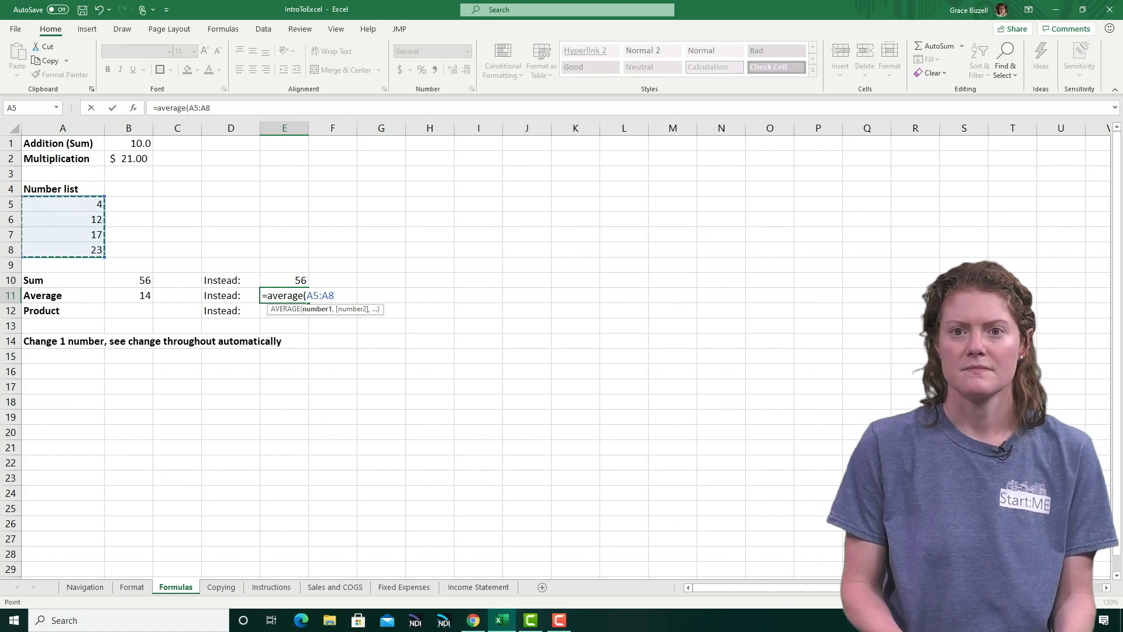
{"action": "key", "text": "Return"}
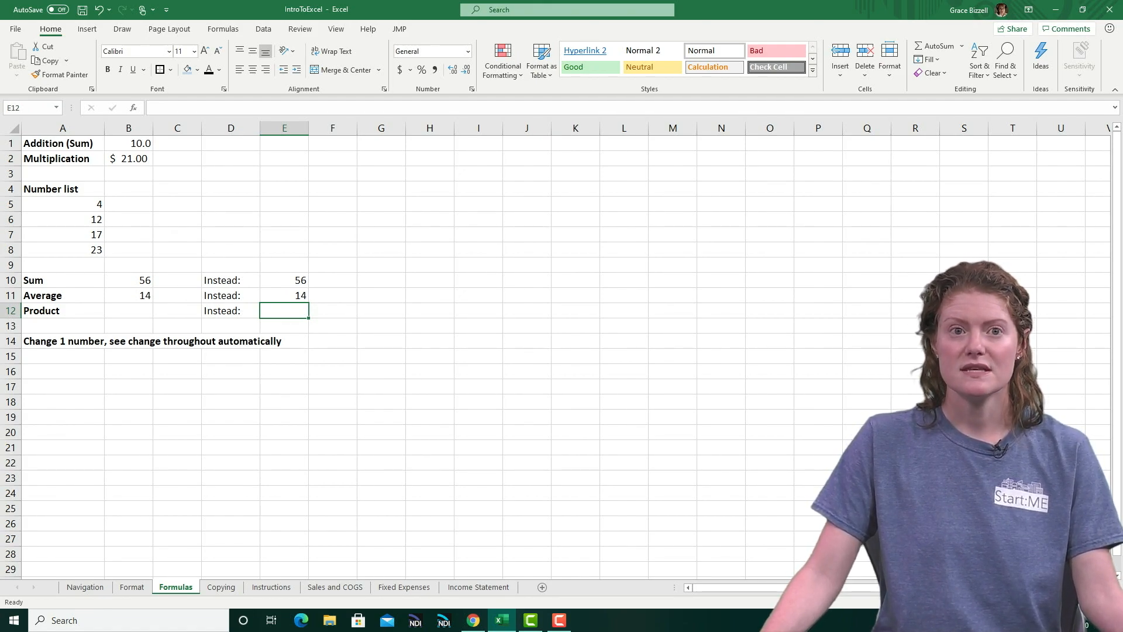
Calculate the product of the number list in B12 with the cell-reference formula =A5*A6*A7*A8
{"action": "left_click", "coordinate": [128, 311]}
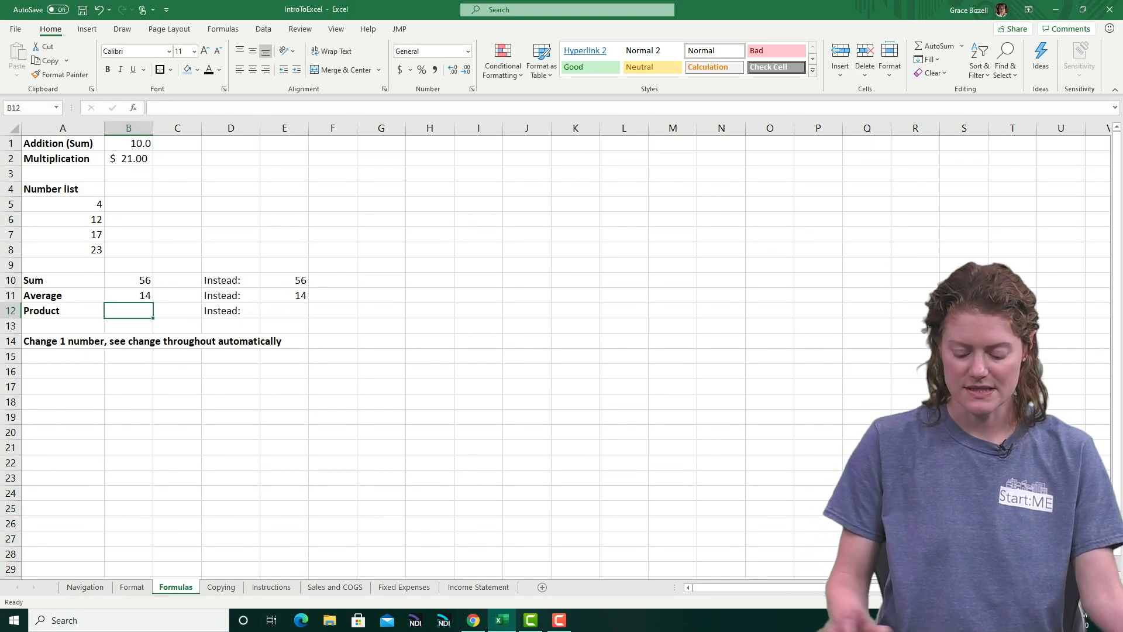
{"action": "type", "text": "="}
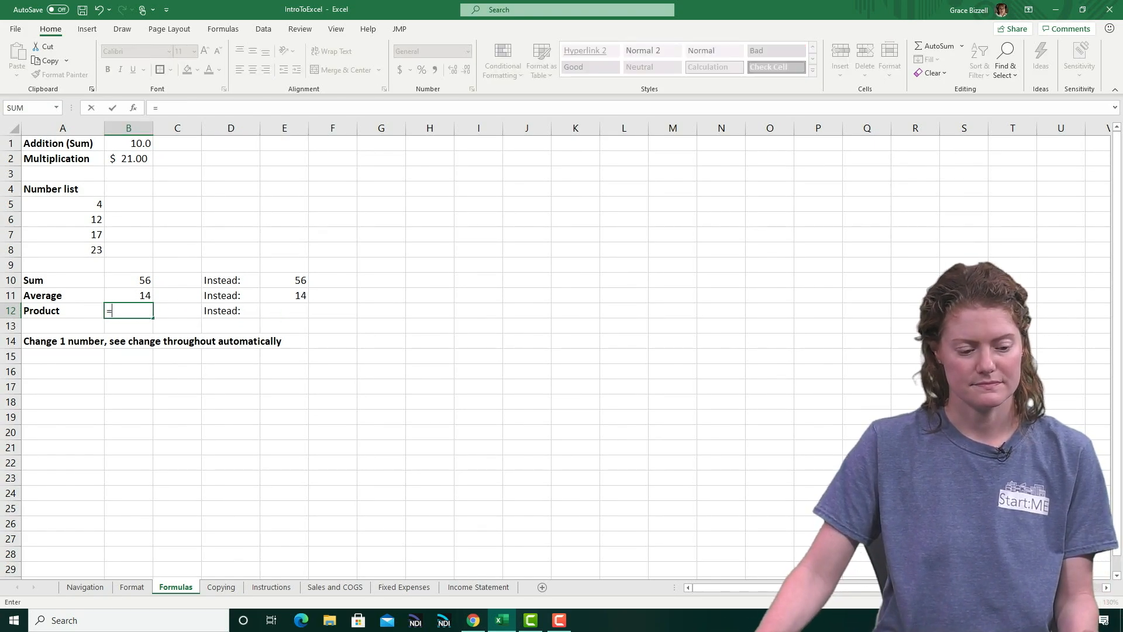
{"action": "left_click", "coordinate": [63, 204]}
{"action": "type", "text": "*"}
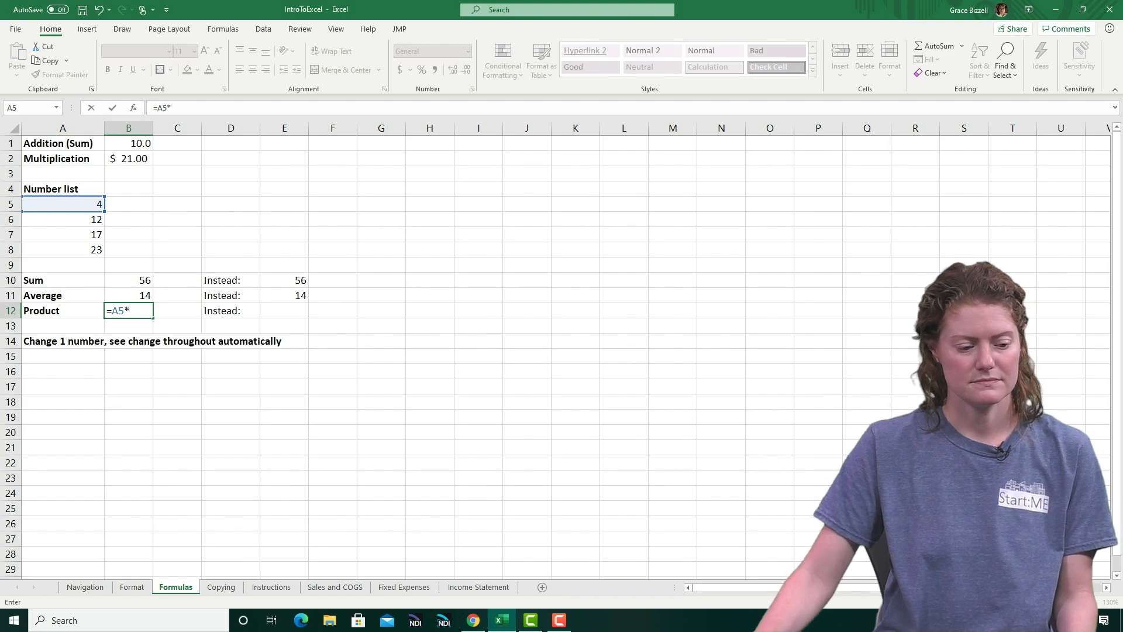
{"action": "left_click", "coordinate": [62, 220]}
{"action": "type", "text": "*"}
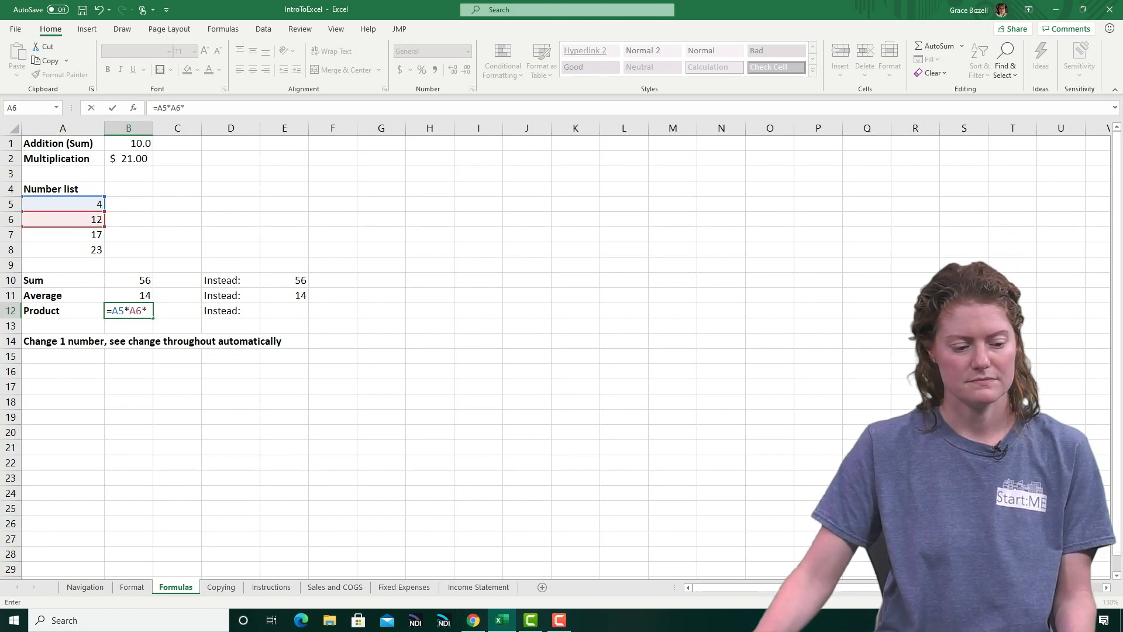
{"action": "left_click", "coordinate": [62, 235]}
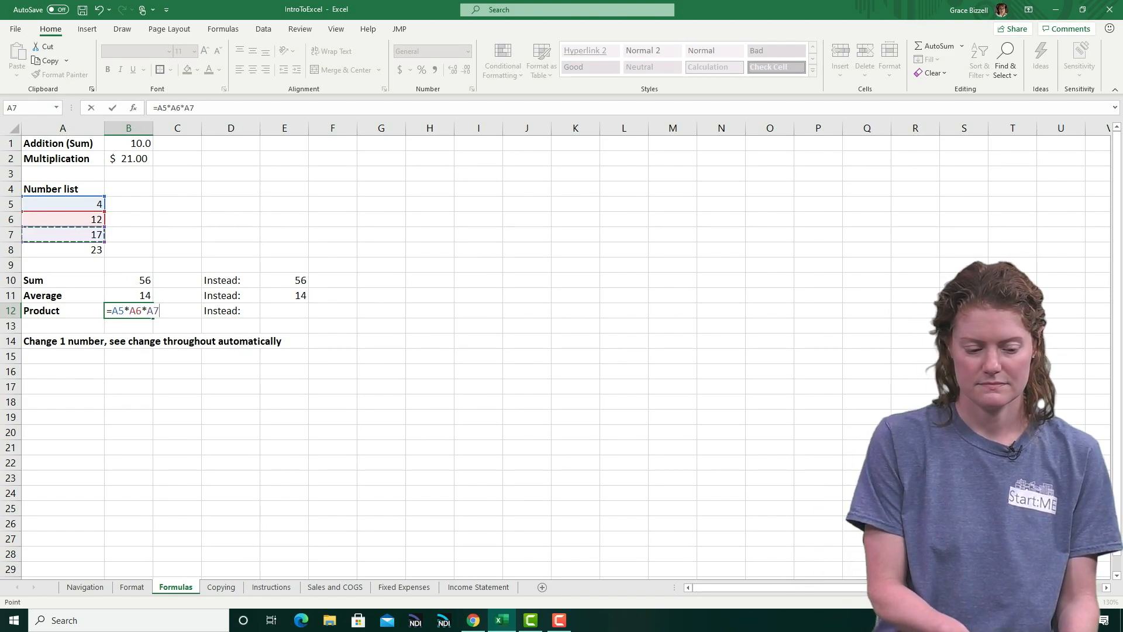
{"action": "type", "text": "*"}
{"action": "left_click", "coordinate": [63, 250]}
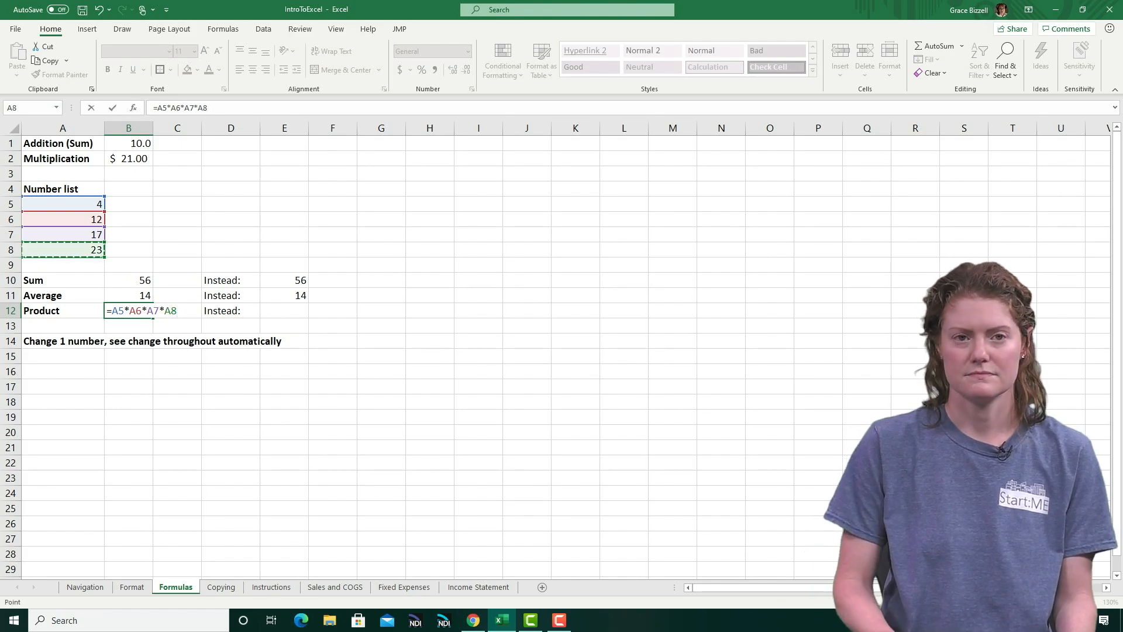
{"action": "key", "text": "Return"}
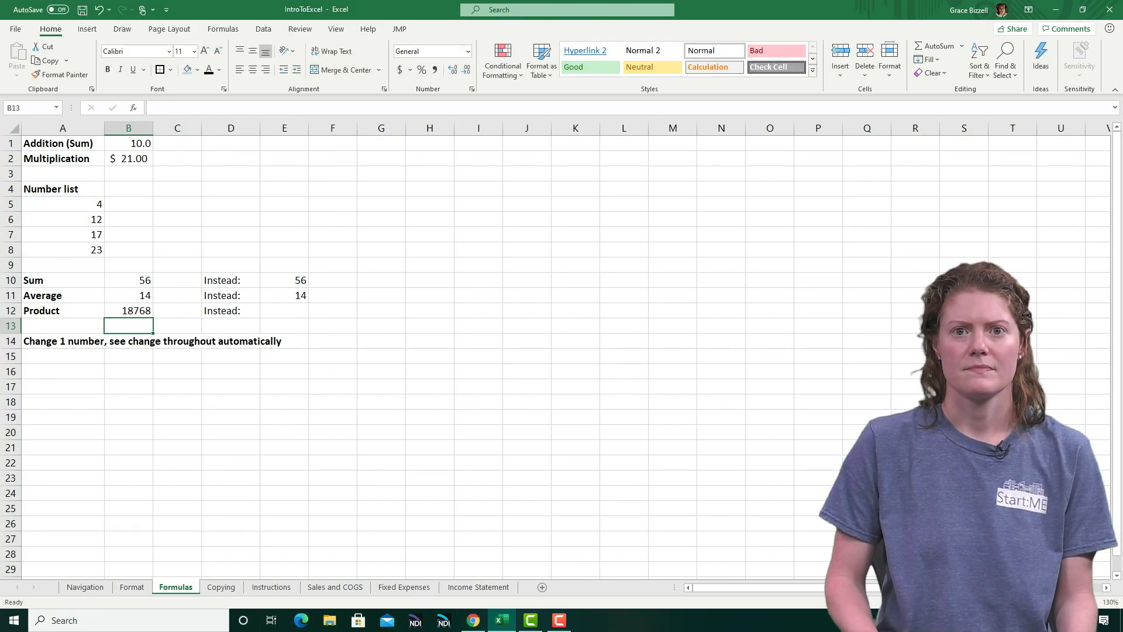
{"action": "left_click", "coordinate": [128, 311]}
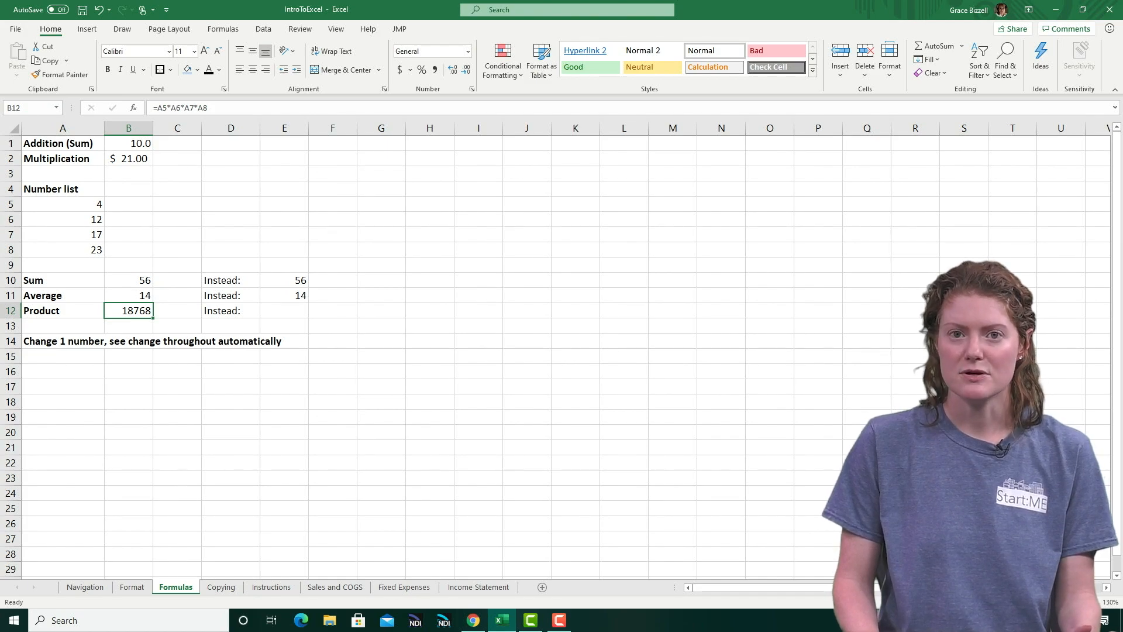
Multiply the number list in E12 using the PRODUCT function over the range A5:A8
{"action": "key", "text": "Right"}
{"action": "key", "text": "Right"}
{"action": "key", "text": "Right"}
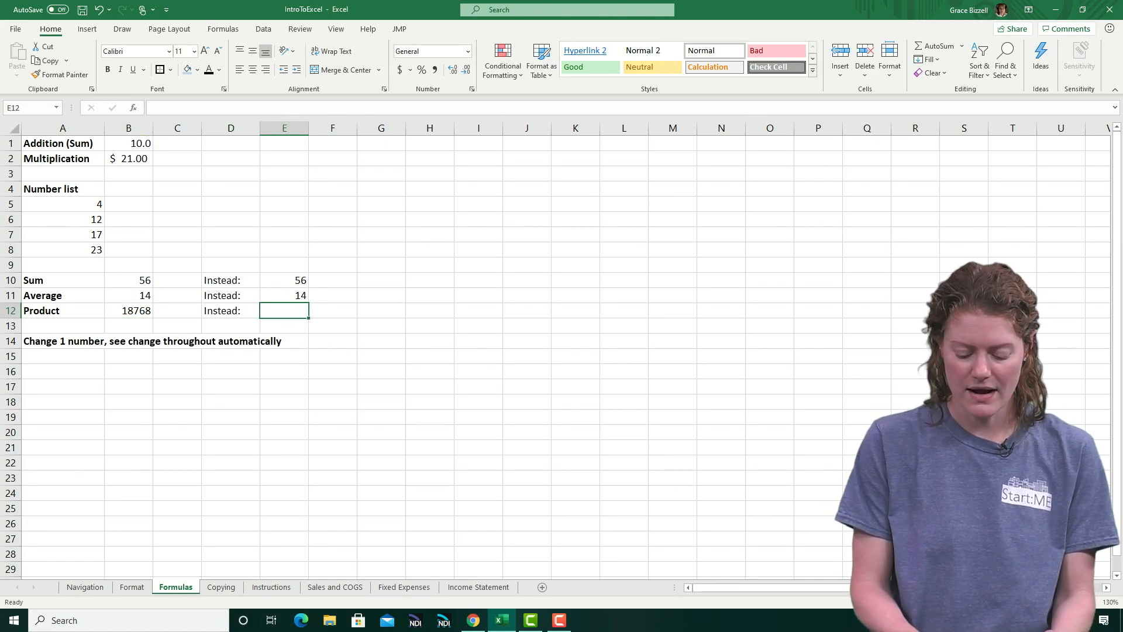
{"action": "type", "text": "=produ"}
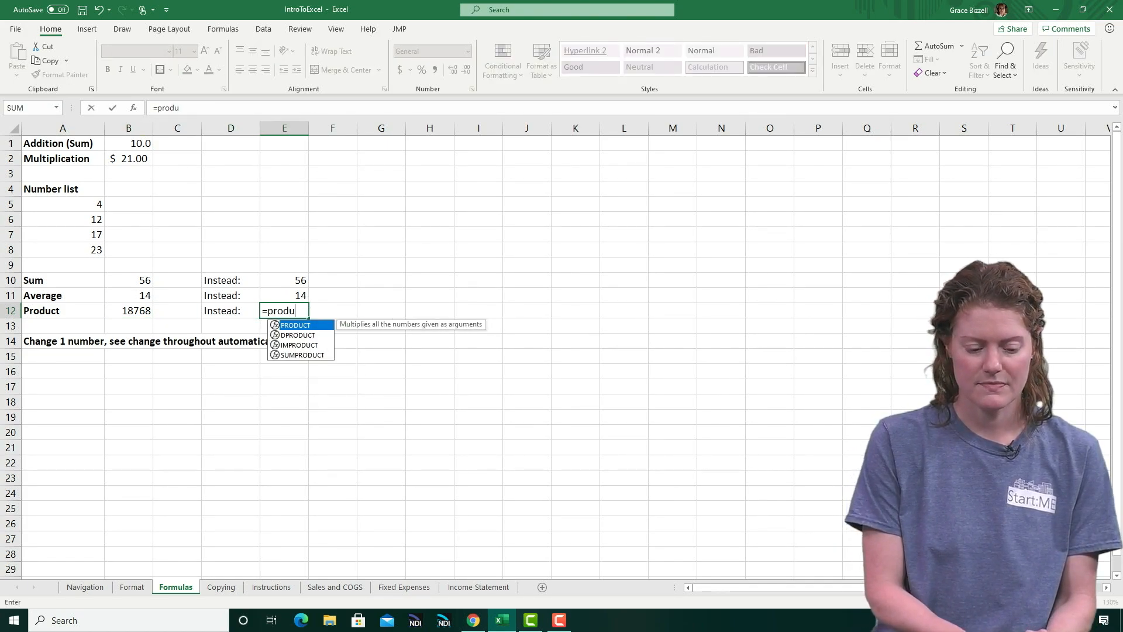
{"action": "type", "text": "ct("}
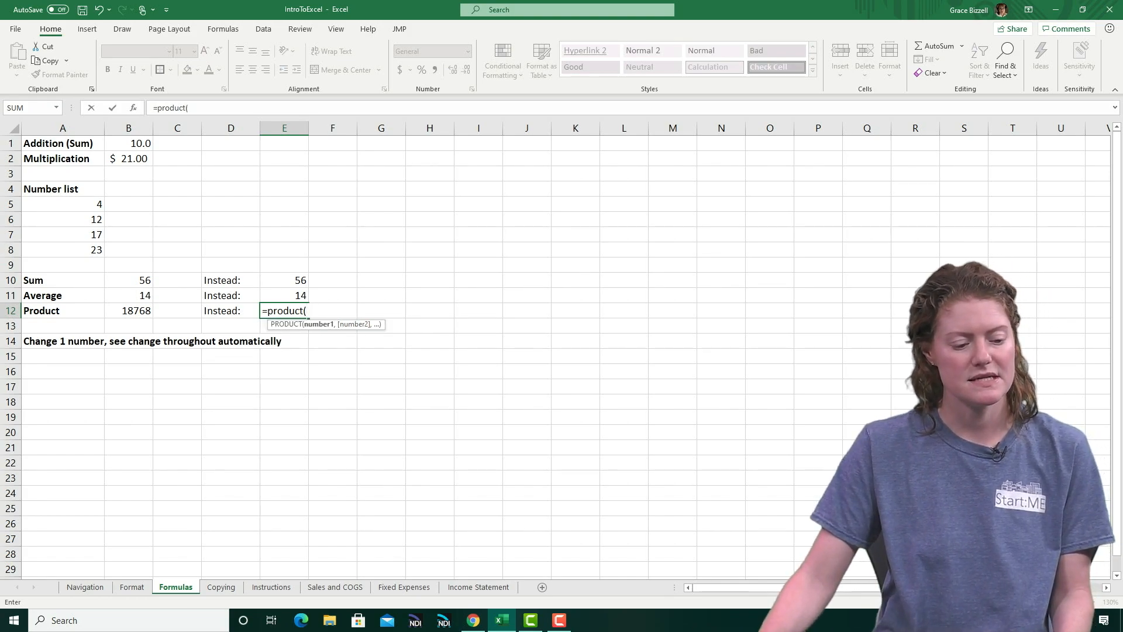
{"action": "left_click_drag", "start_coordinate": [63, 204], "coordinate": [63, 250]}
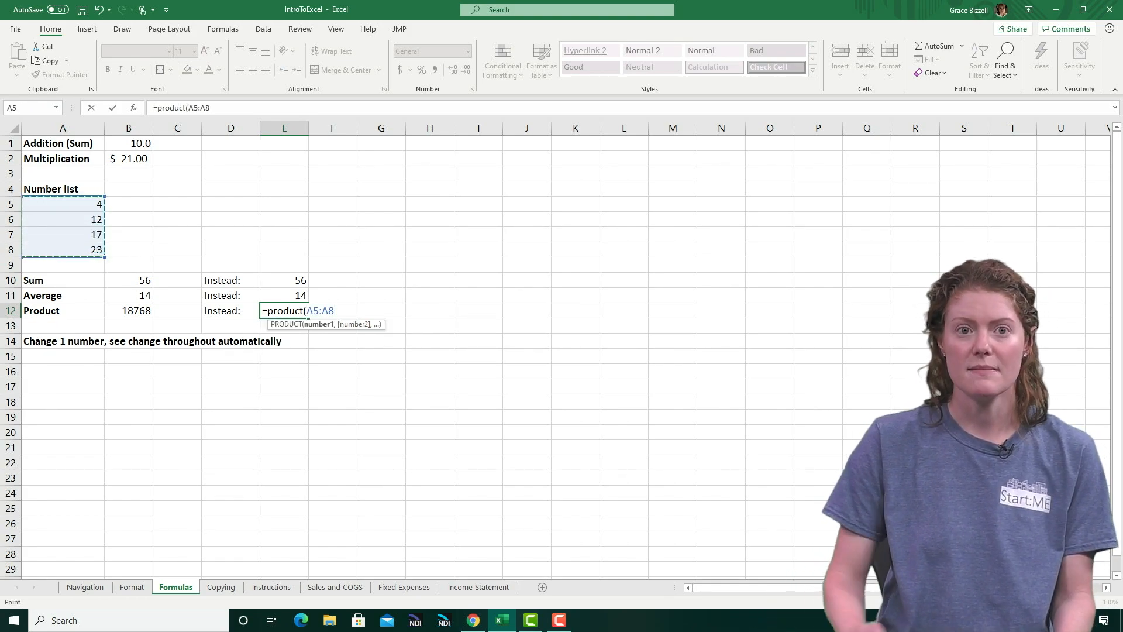
{"action": "key", "text": "Return"}
{"action": "left_click", "coordinate": [285, 310]}
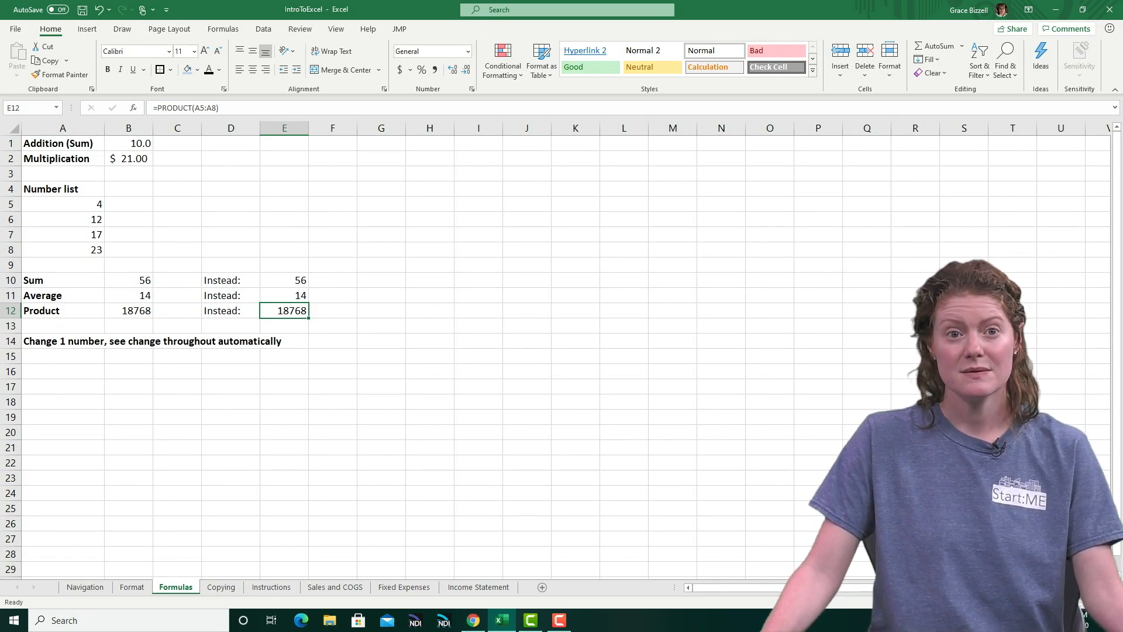
Change the last value of the number list in A8 to 230
{"action": "left_click", "coordinate": [63, 250]}
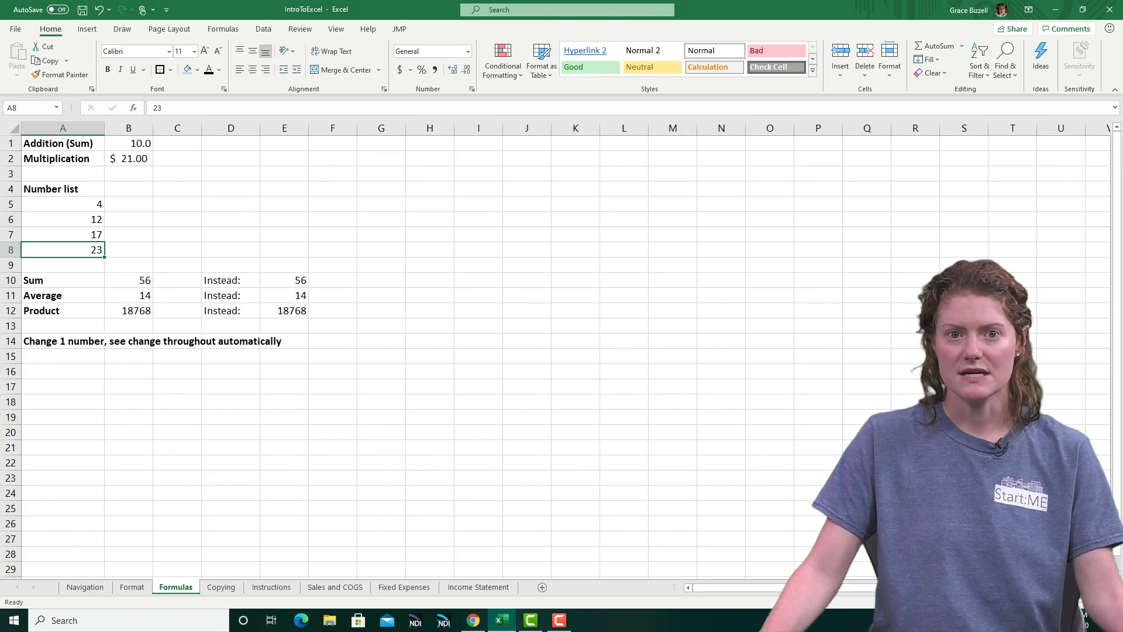
{"action": "type", "text": "230"}
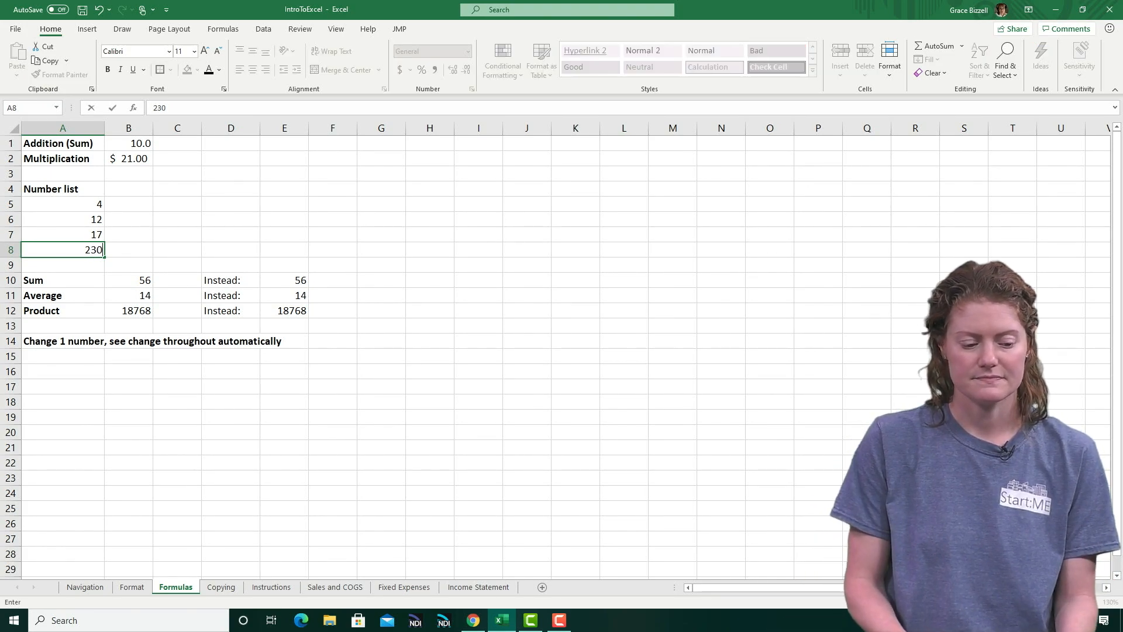
{"action": "key", "text": "Return"}
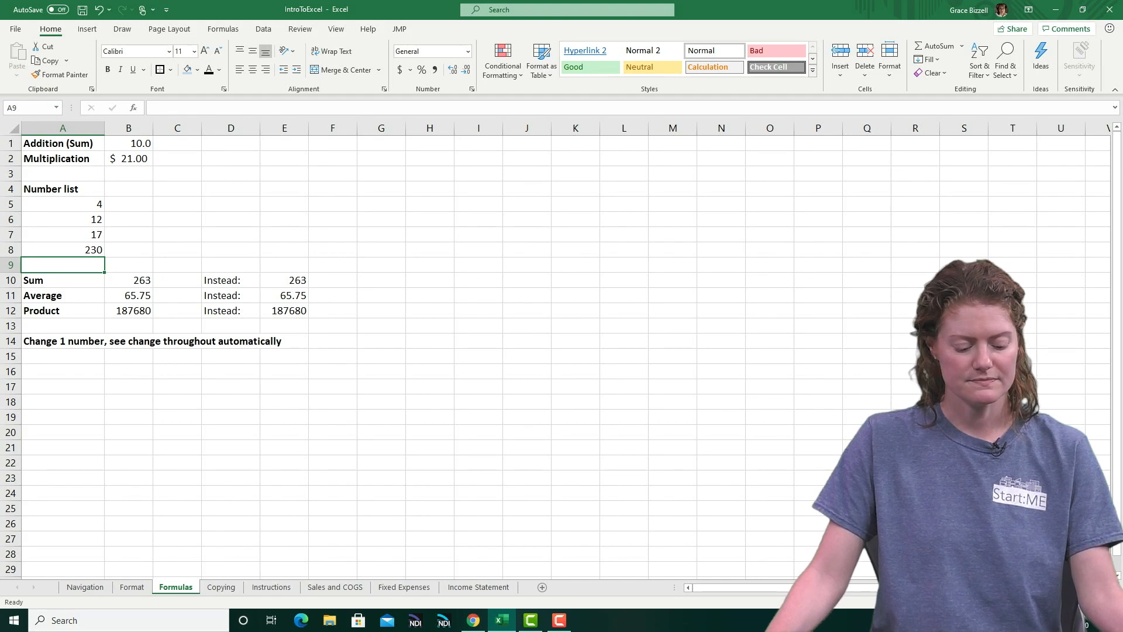
On the Copying sheet, copy the number list A2:A5 into C2:C5 and fill that copy across into D2:D5
{"action": "left_click", "coordinate": [221, 586]}
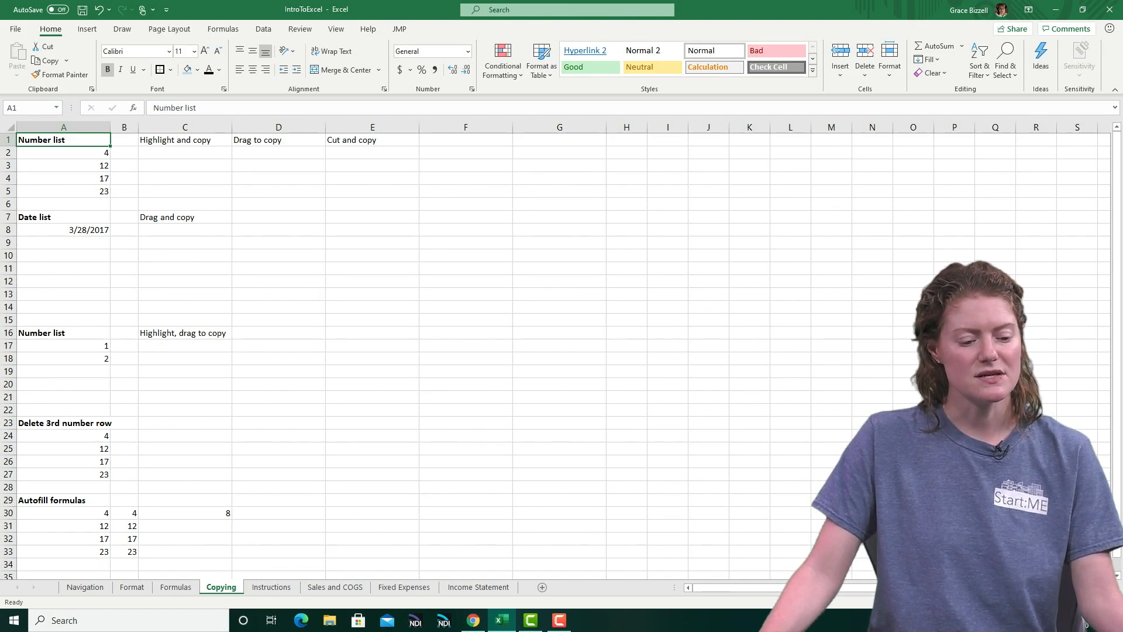
{"action": "left_click_drag", "start_coordinate": [63, 153], "coordinate": [63, 191]}
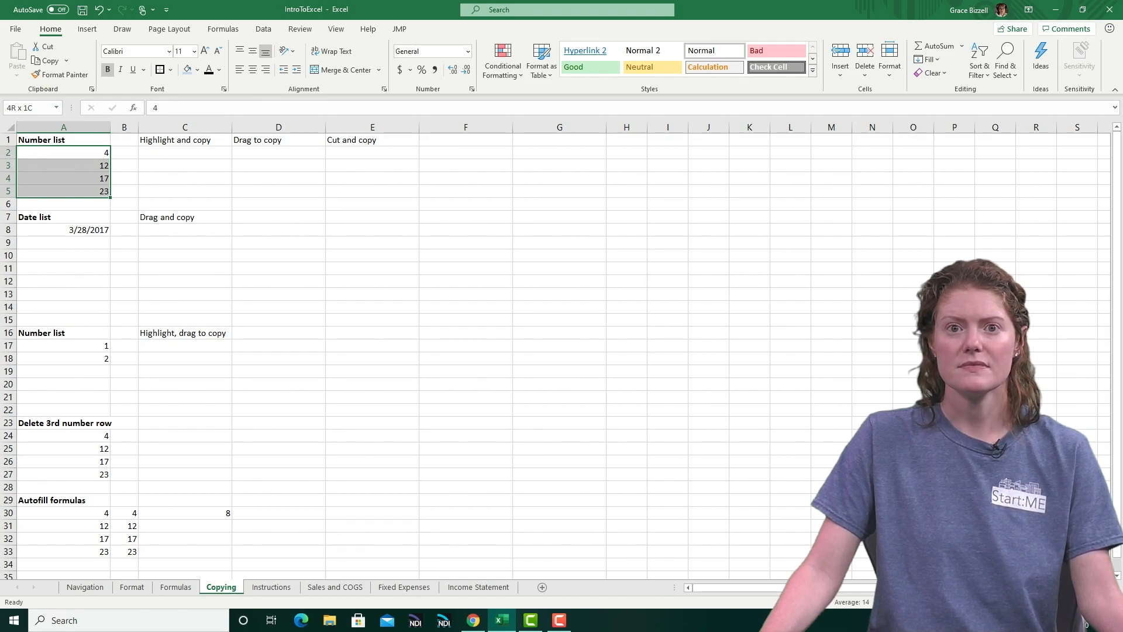
{"action": "left_click_drag", "start_coordinate": [63, 191], "coordinate": [63, 192]}
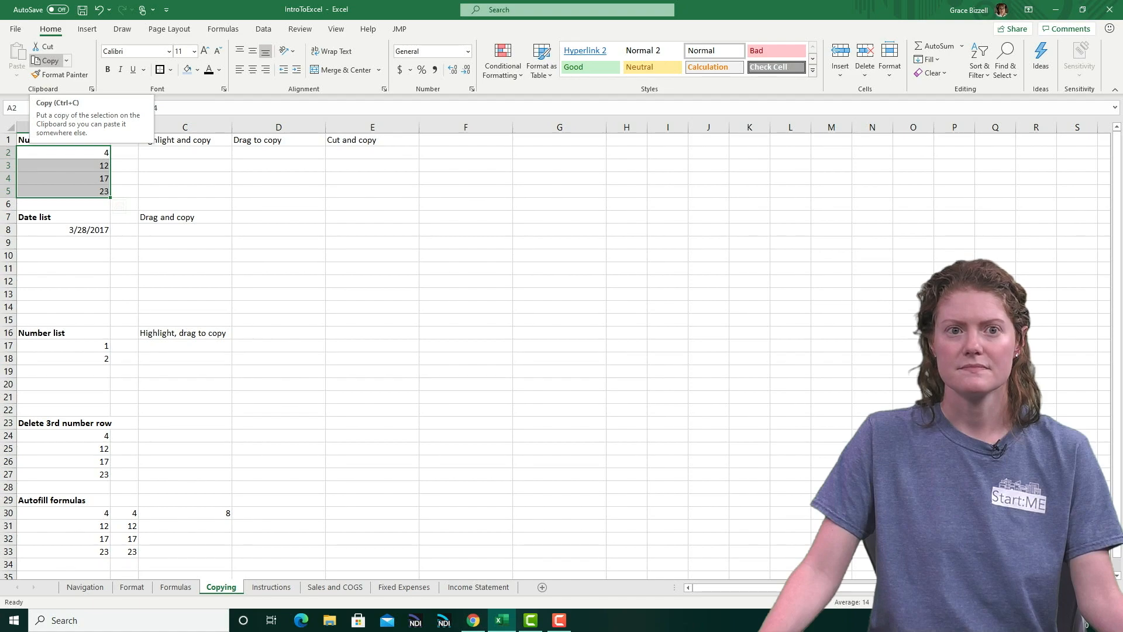
{"action": "left_click", "coordinate": [47, 61]}
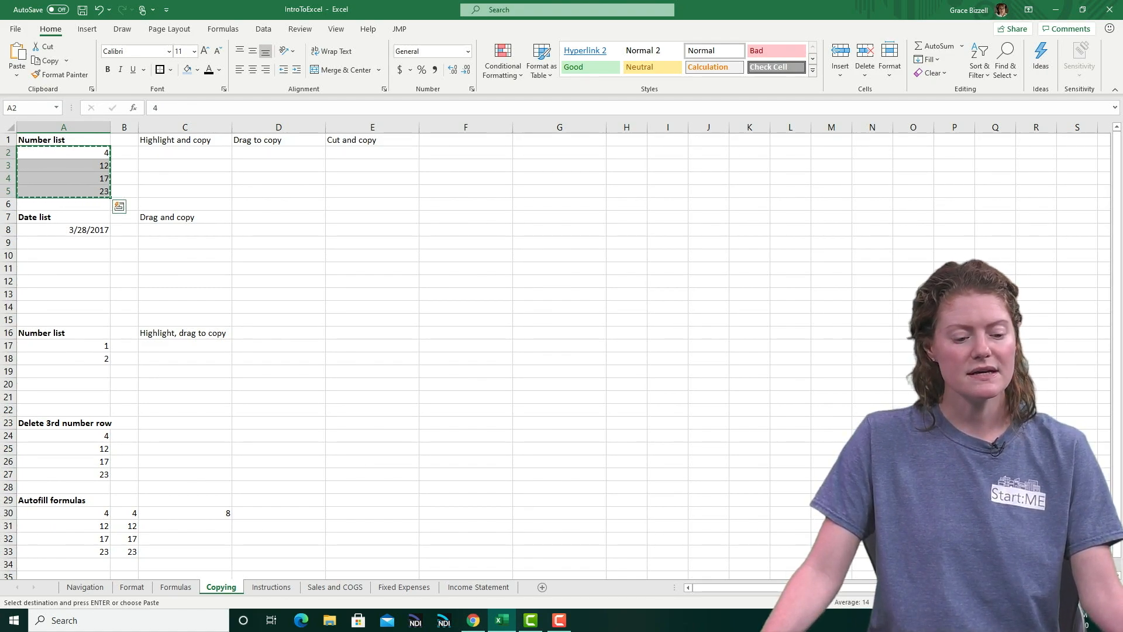
{"action": "left_click", "coordinate": [184, 153]}
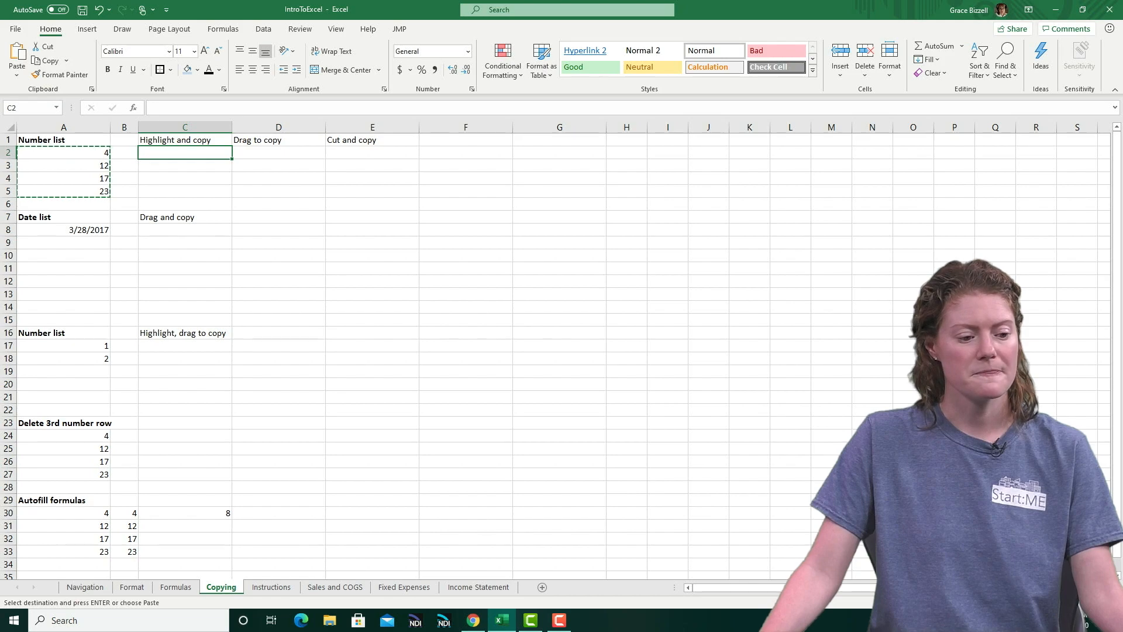
{"action": "left_click", "coordinate": [17, 54]}
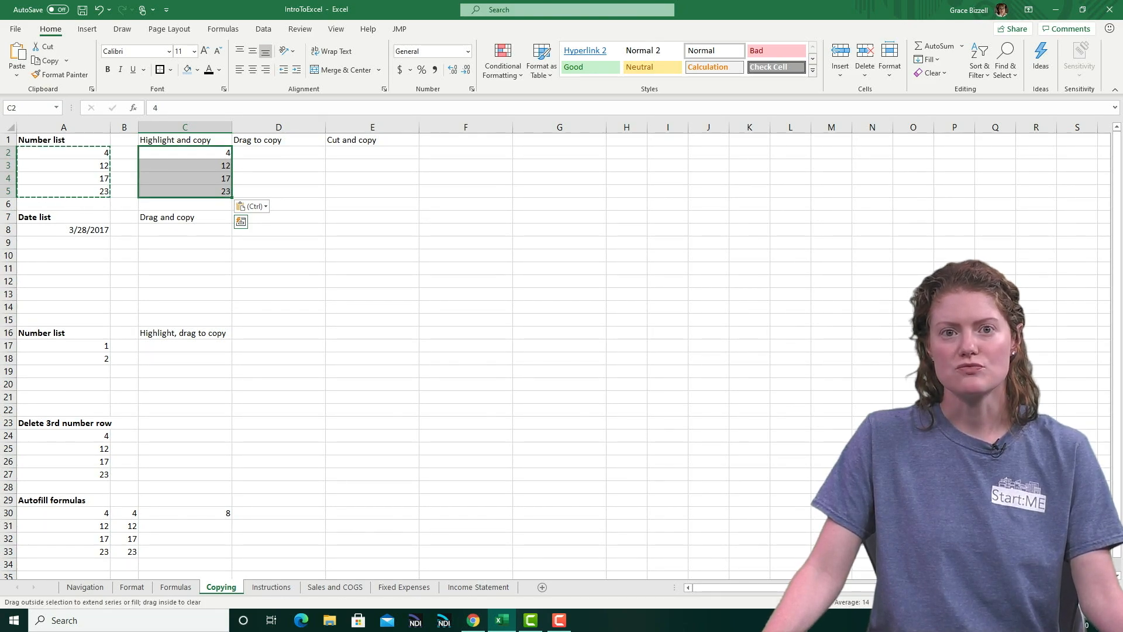
{"action": "left_click_drag", "start_coordinate": [232, 198], "coordinate": [275, 198]}
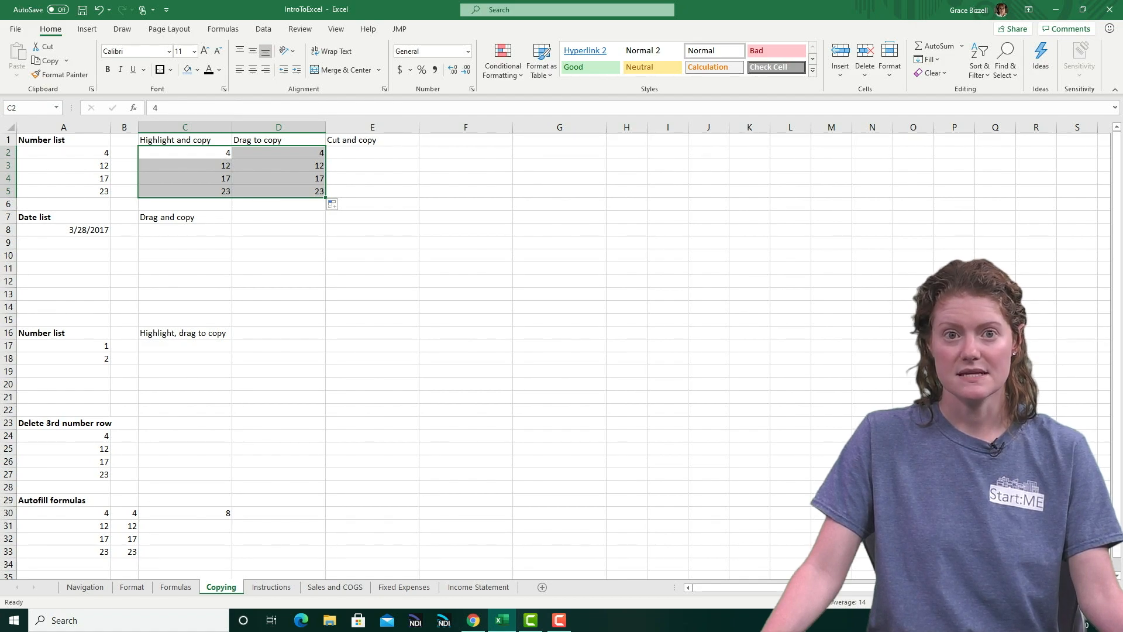
Cut the number list from A2:A5 and paste it under Cut and copy, starting at E2
{"action": "left_click_drag", "start_coordinate": [64, 153], "coordinate": [63, 192]}
{"action": "left_click", "coordinate": [43, 46]}
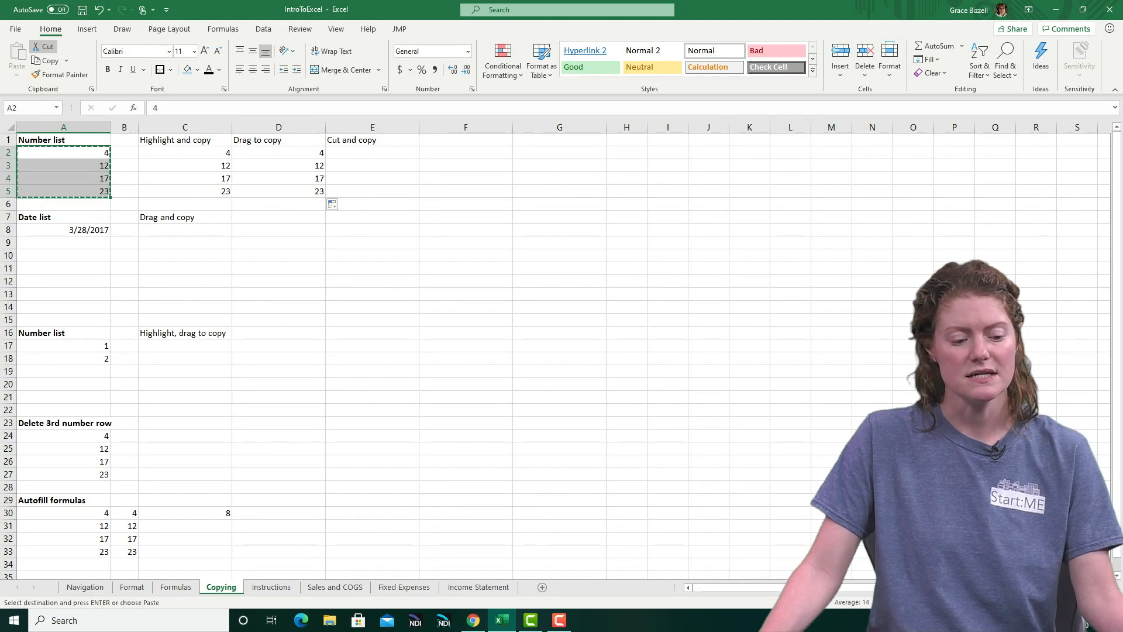
{"action": "left_click", "coordinate": [373, 153]}
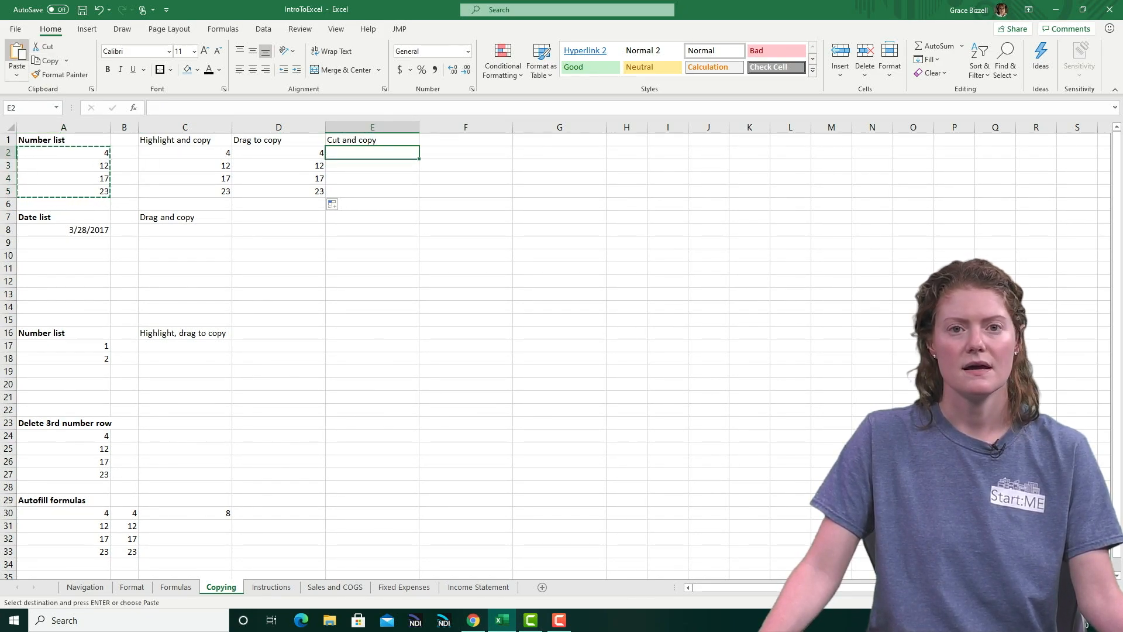
{"action": "left_click", "coordinate": [17, 56]}
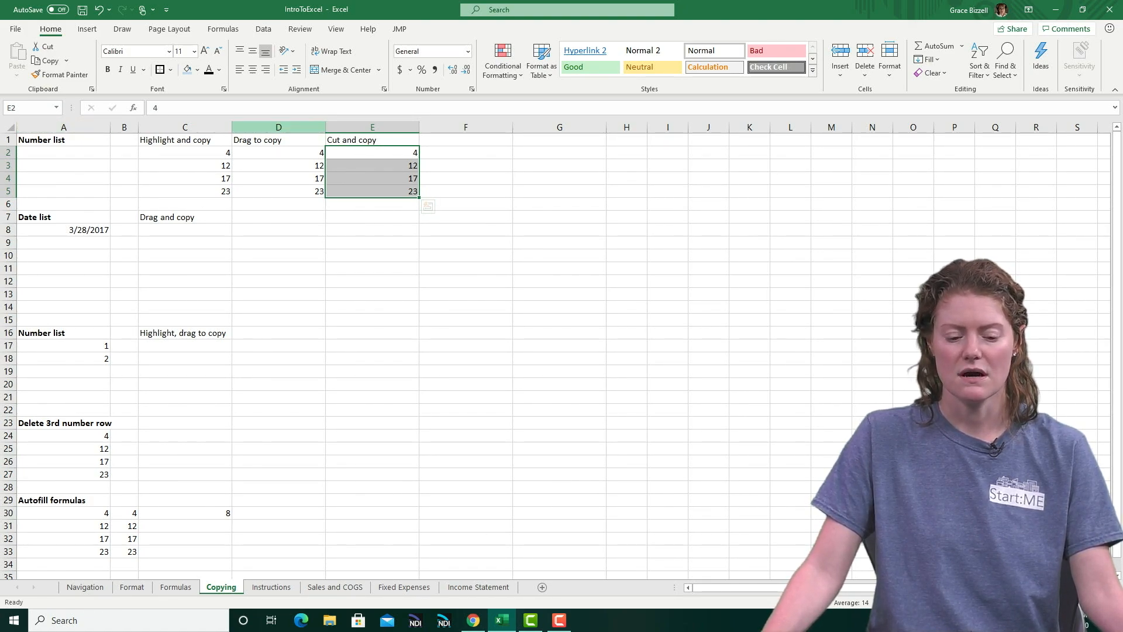
Autofill the date in A8 down to A14 as a series of consecutive days
{"action": "left_click", "coordinate": [64, 230]}
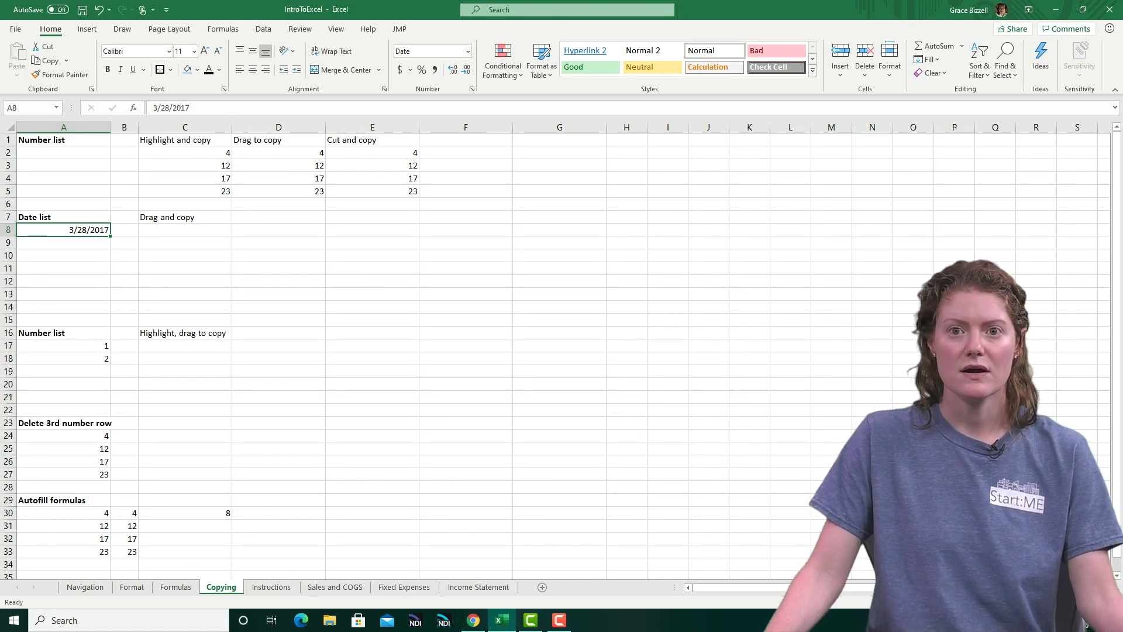
{"action": "left_click_drag", "start_coordinate": [110, 236], "coordinate": [110, 313]}
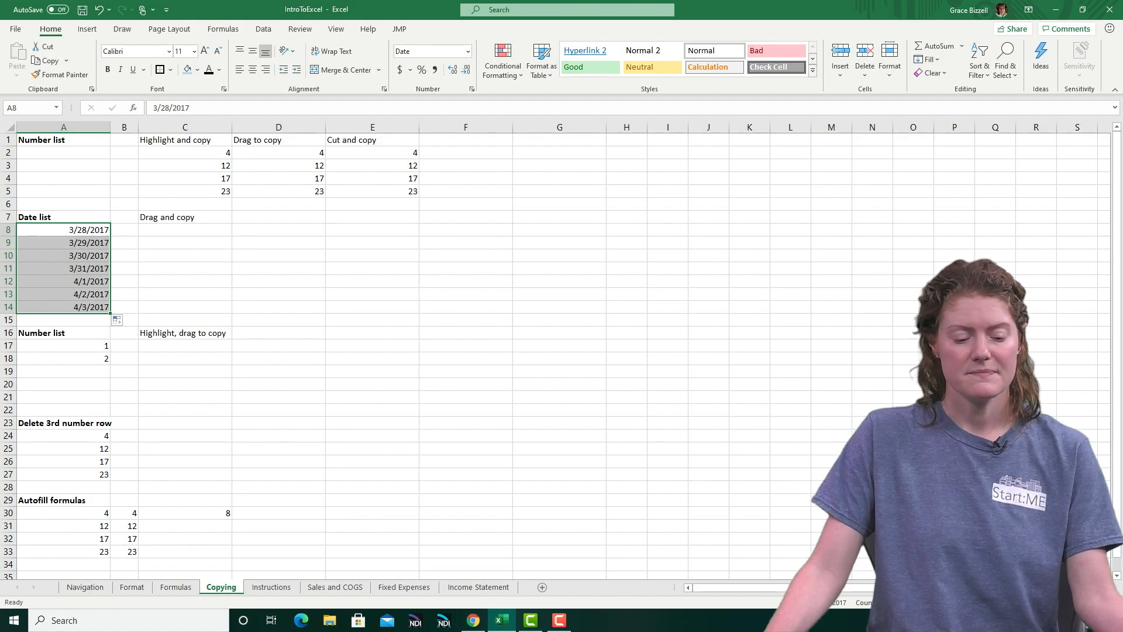
Enter the dates 4/1/2020 in C8 and 5/1/2020 in C9 under Drag and copy
{"action": "left_click", "coordinate": [185, 229]}
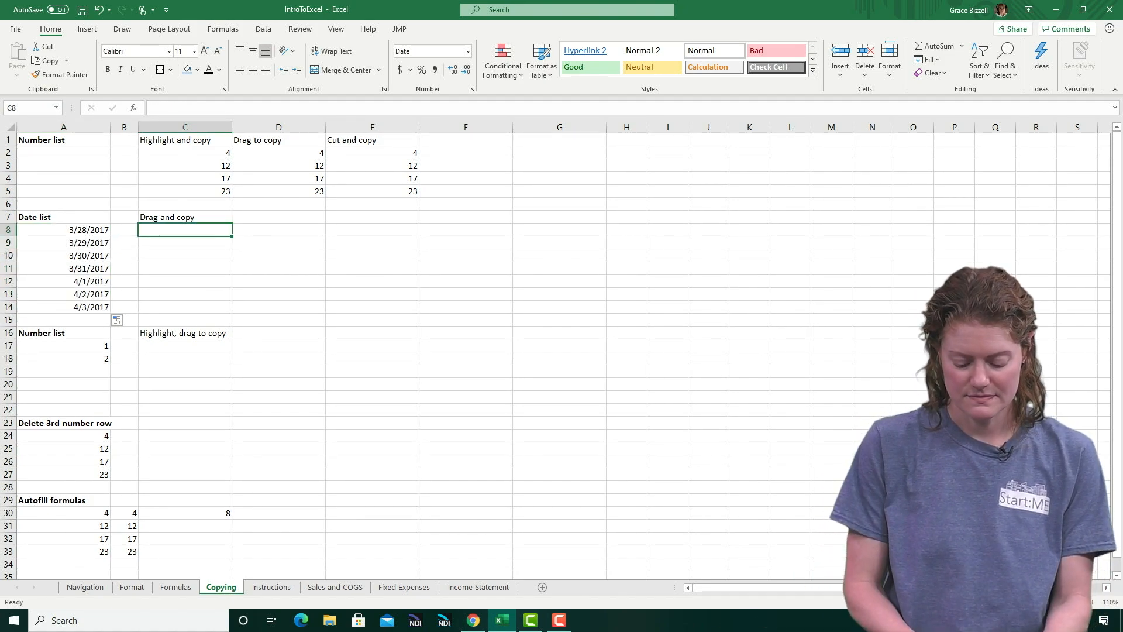
{"action": "type", "text": "4/1/2020"}
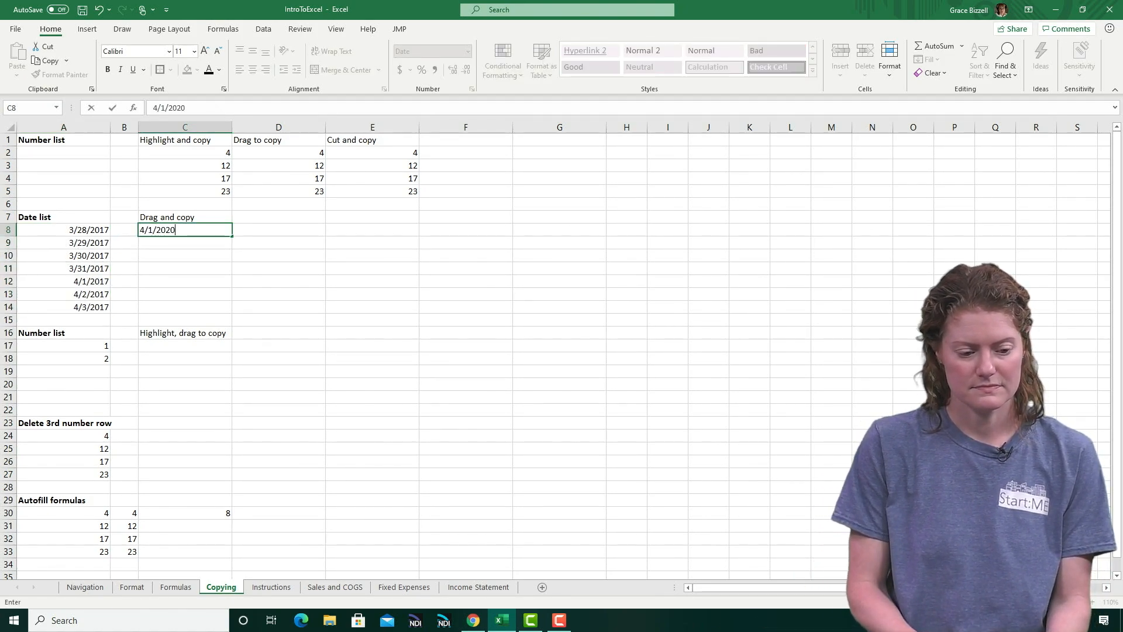
{"action": "key", "text": "Return"}
{"action": "type", "text": "5/1/2020"}
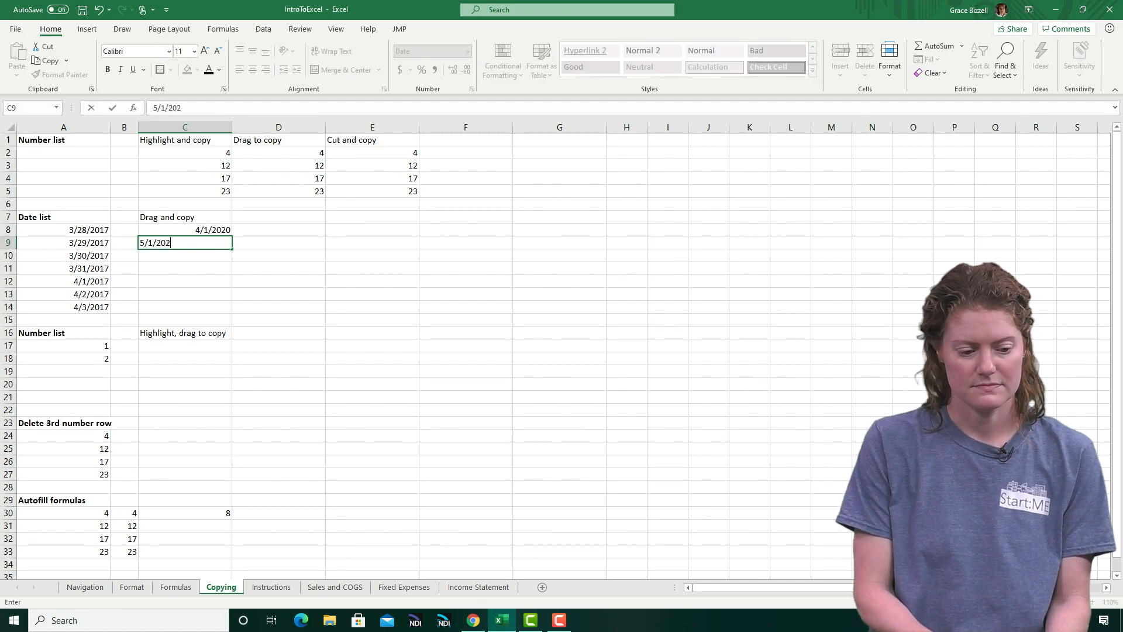
{"action": "key", "text": "Return"}
Autofill the two dates in C8:C9 down to C14 as a monthly series
{"action": "key", "text": "Up"}
{"action": "key", "text": "Up"}
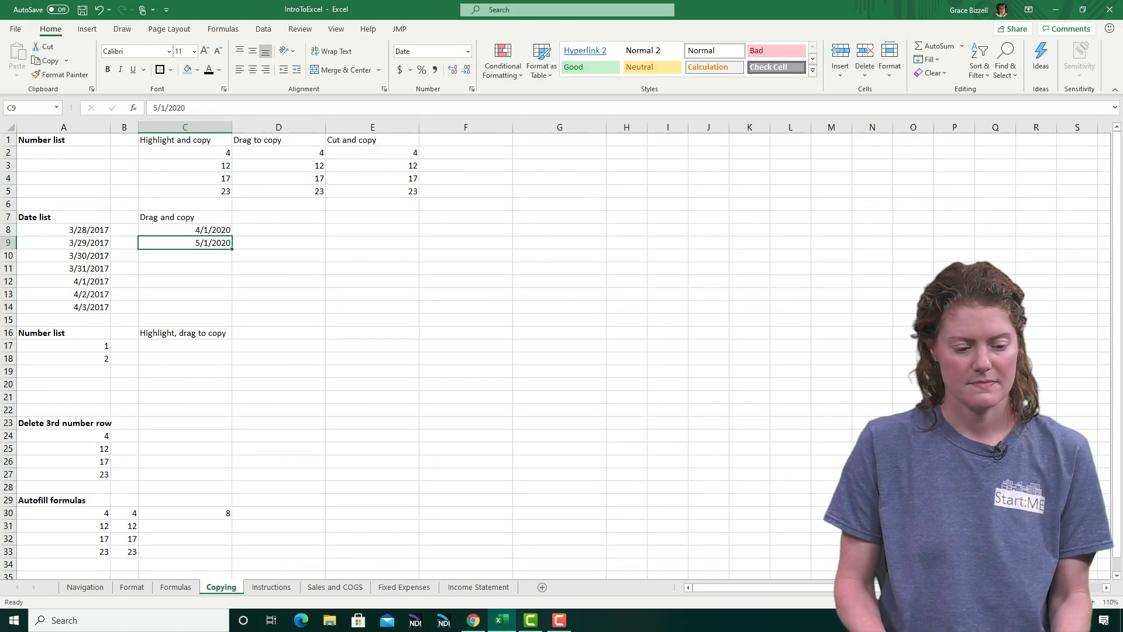
{"action": "key", "text": "shift+Down"}
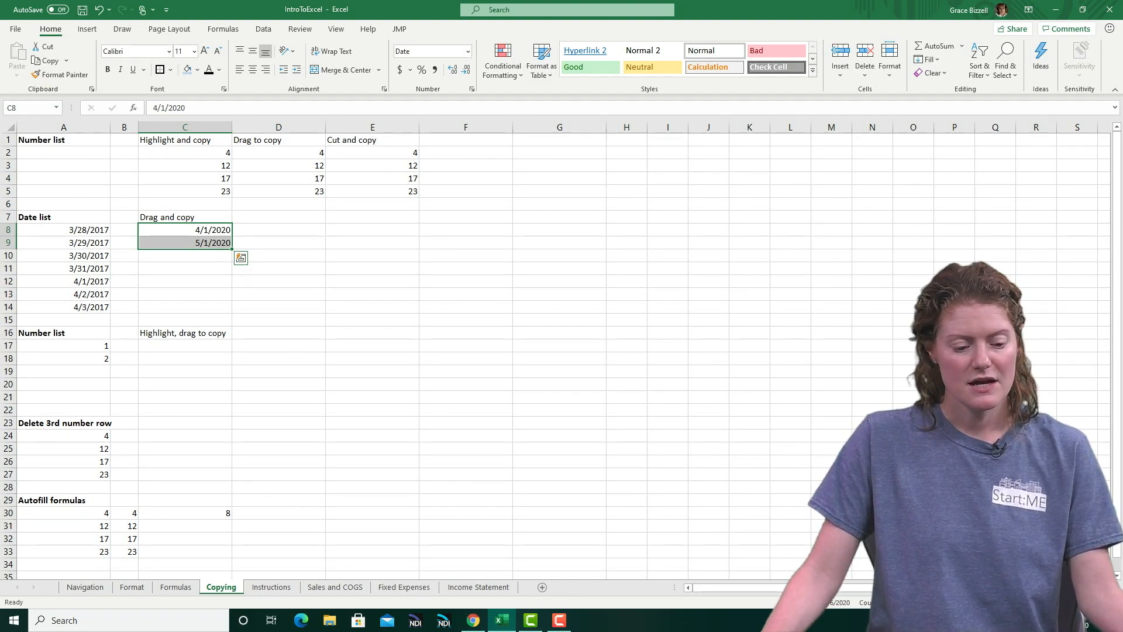
{"action": "left_click_drag", "start_coordinate": [232, 249], "coordinate": [233, 313]}
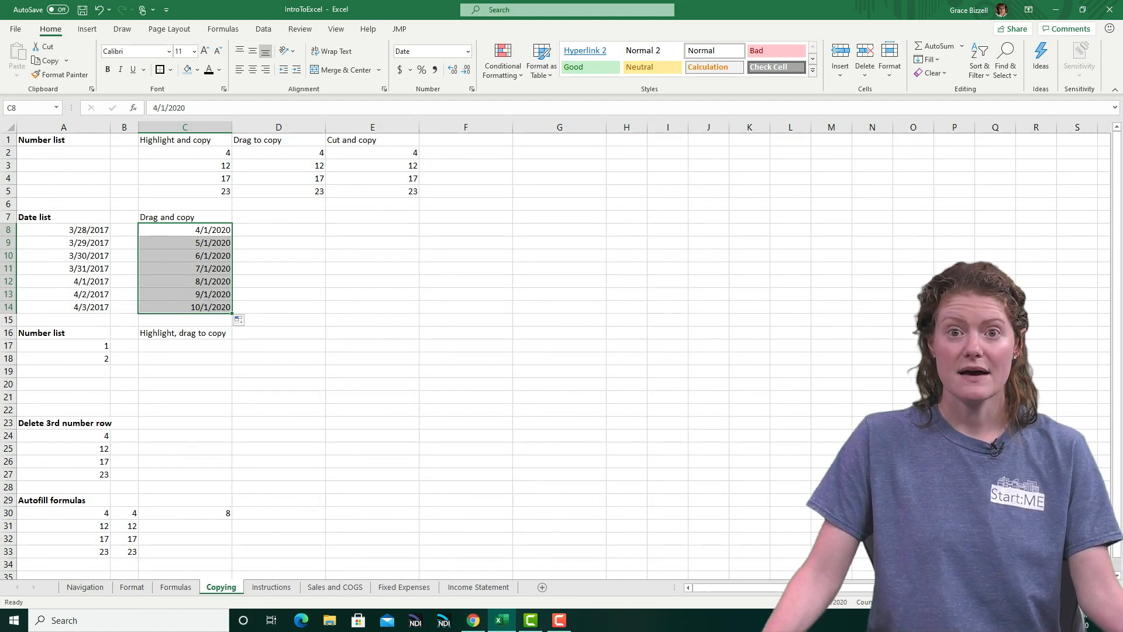
Autofill the numbers 1 and 2 in A17:A18 down to A21 as a consecutive series
{"action": "left_click", "coordinate": [63, 345]}
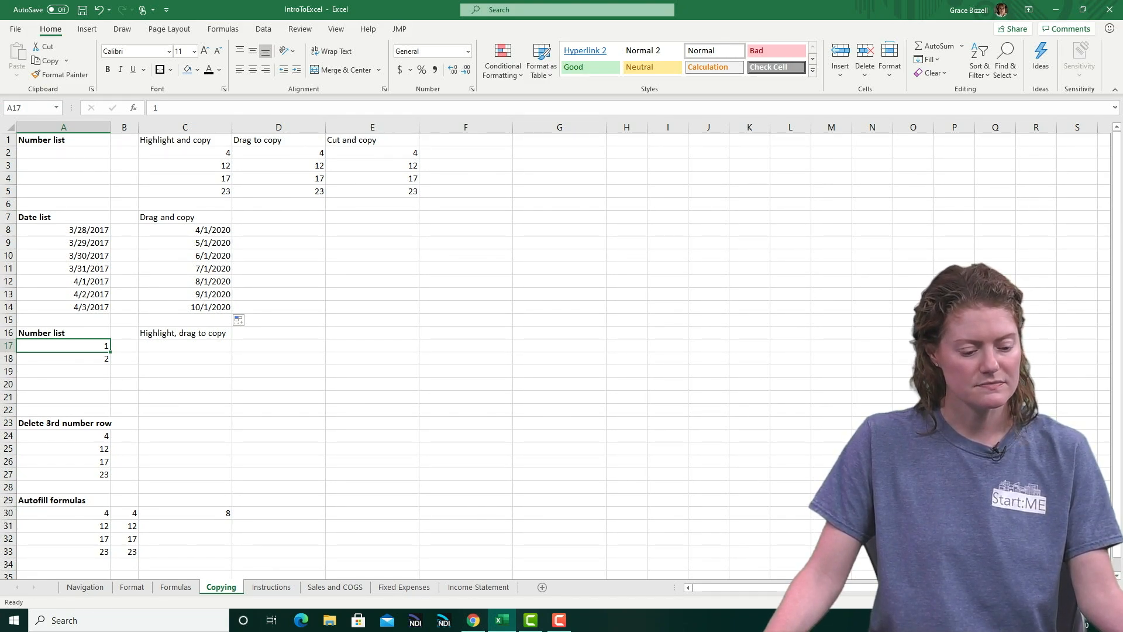
{"action": "key", "text": "shift+Down"}
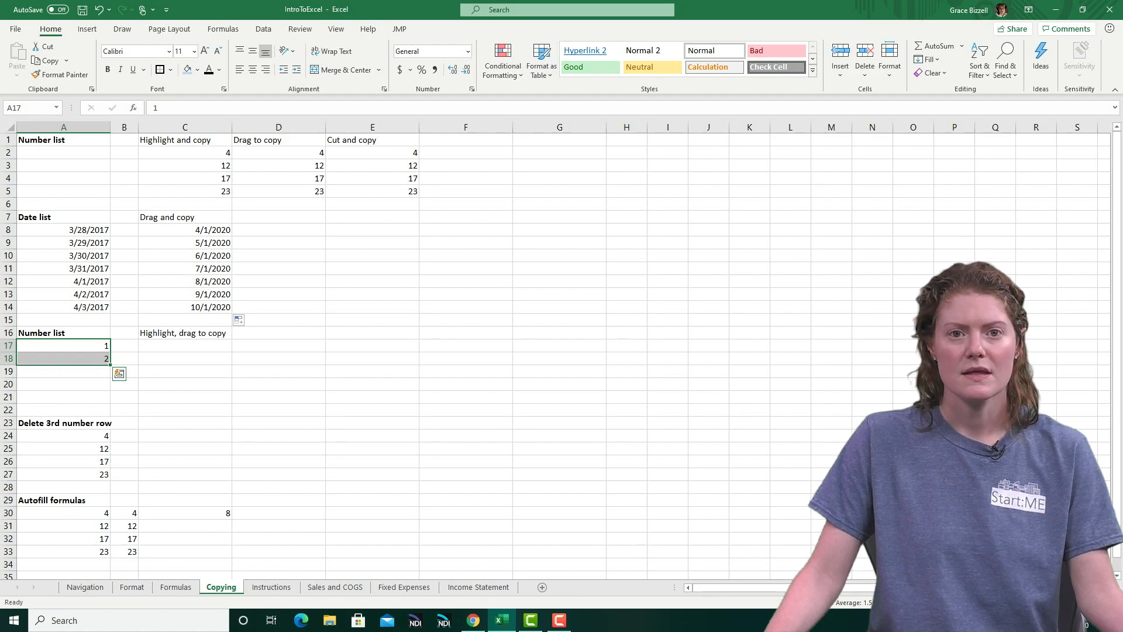
{"action": "left_click_drag", "start_coordinate": [110, 364], "coordinate": [110, 401]}
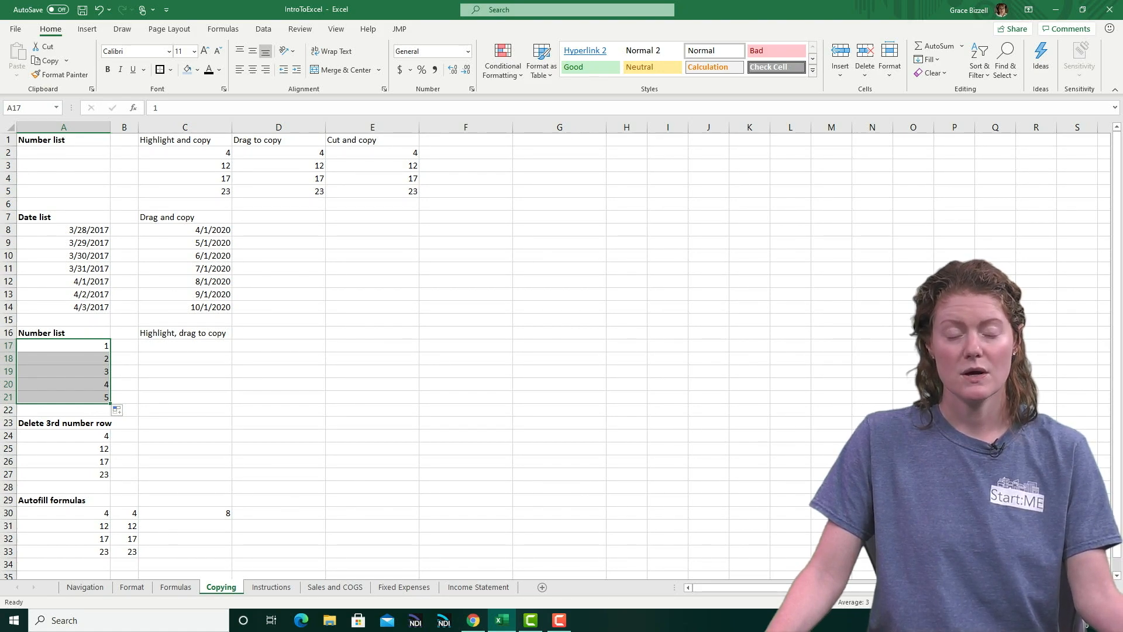
Enter 2 in C17 and 4 in C18 under Highlight, drag to copy, and autofill the pair down to C21 as a series
{"action": "left_click", "coordinate": [184, 346]}
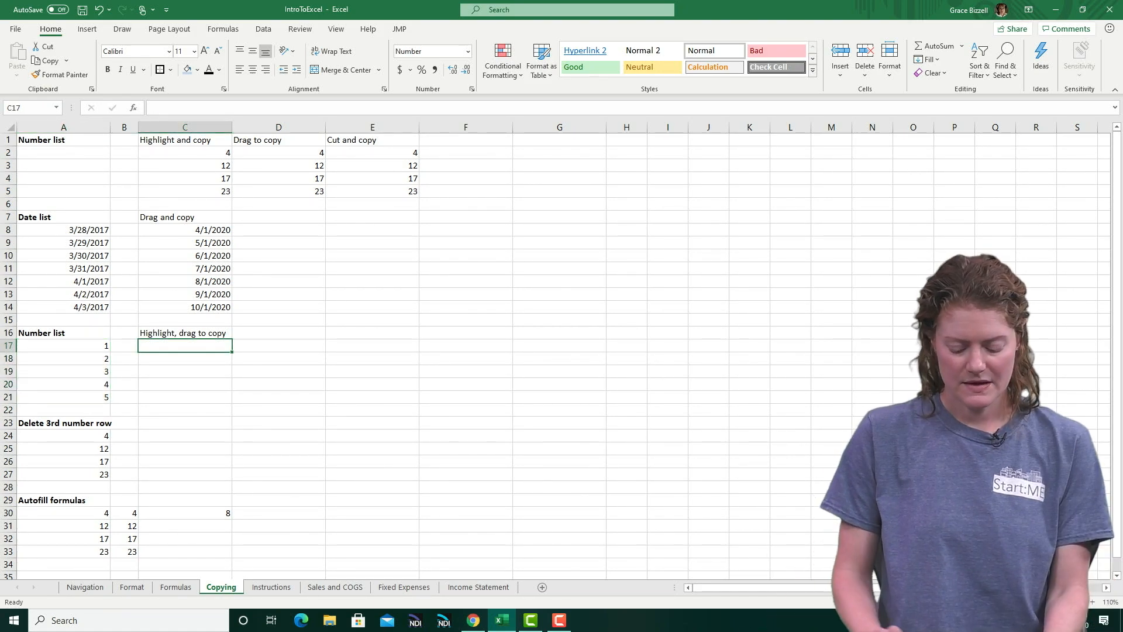
{"action": "type", "text": "2"}
{"action": "key", "text": "Return"}
{"action": "type", "text": "4"}
{"action": "key", "text": "Return"}
{"action": "key", "text": "Up"}
{"action": "key", "text": "Up"}
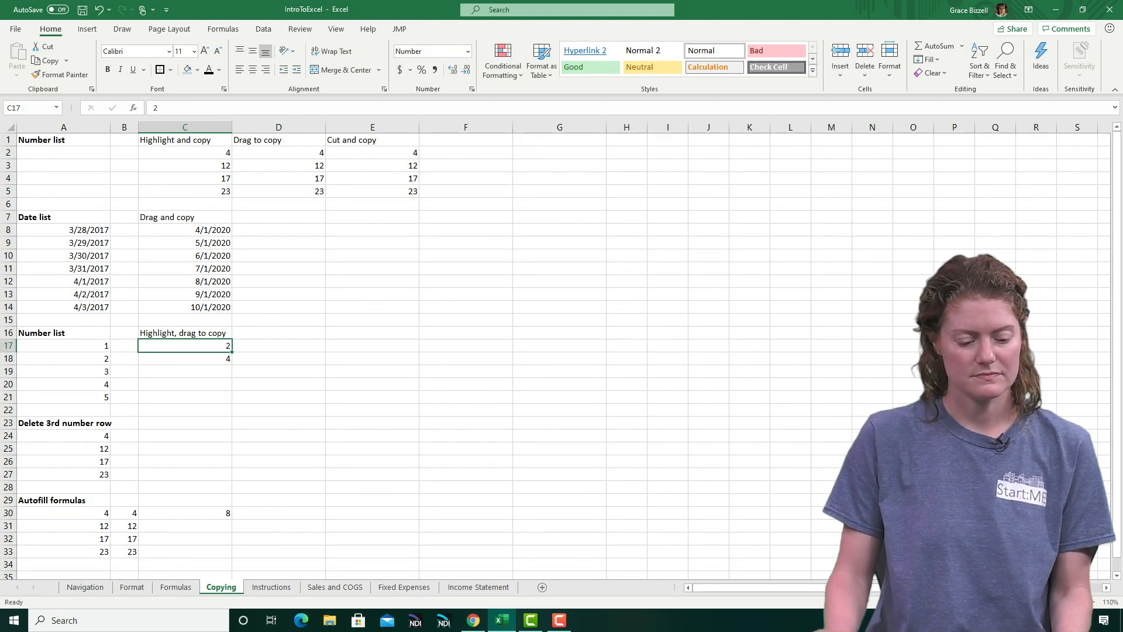
{"action": "key", "text": "shift+Down"}
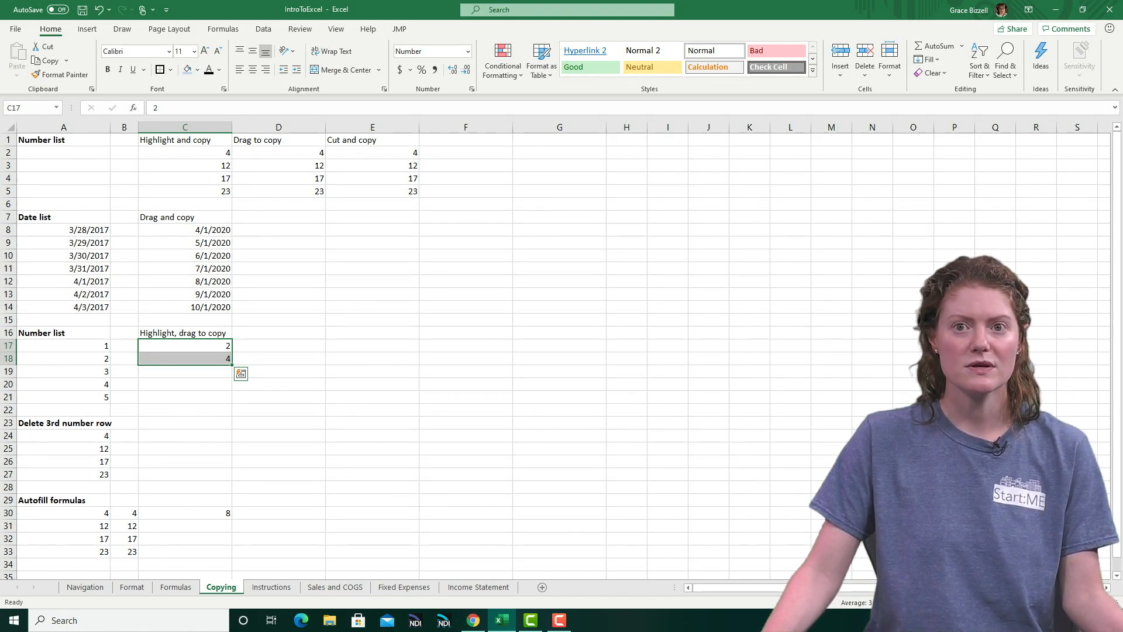
{"action": "left_click_drag", "start_coordinate": [232, 364], "coordinate": [232, 401]}
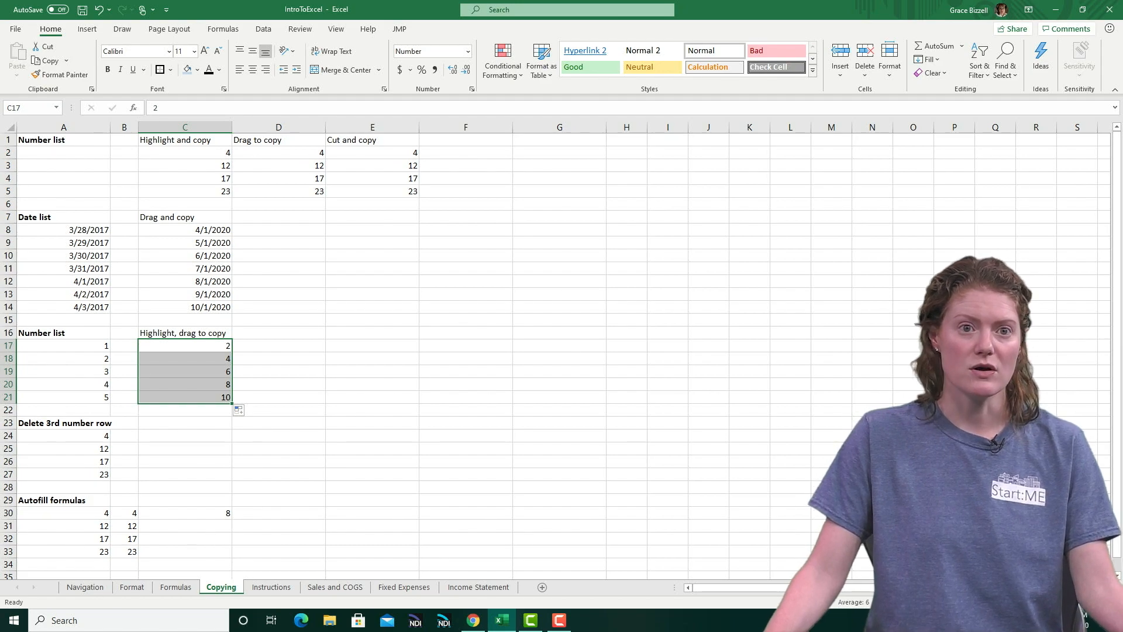
Clear the third number in A26 under Delete 3rd number row, and delete the whole sheet row 26
{"action": "left_click", "coordinate": [63, 461]}
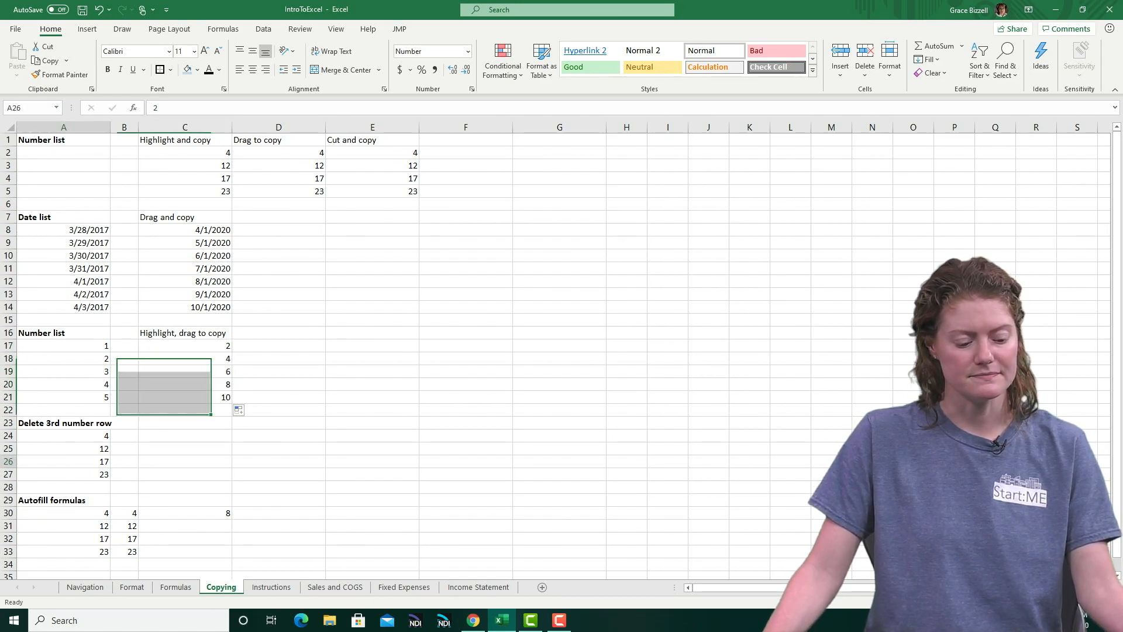
{"action": "key", "text": "Delete"}
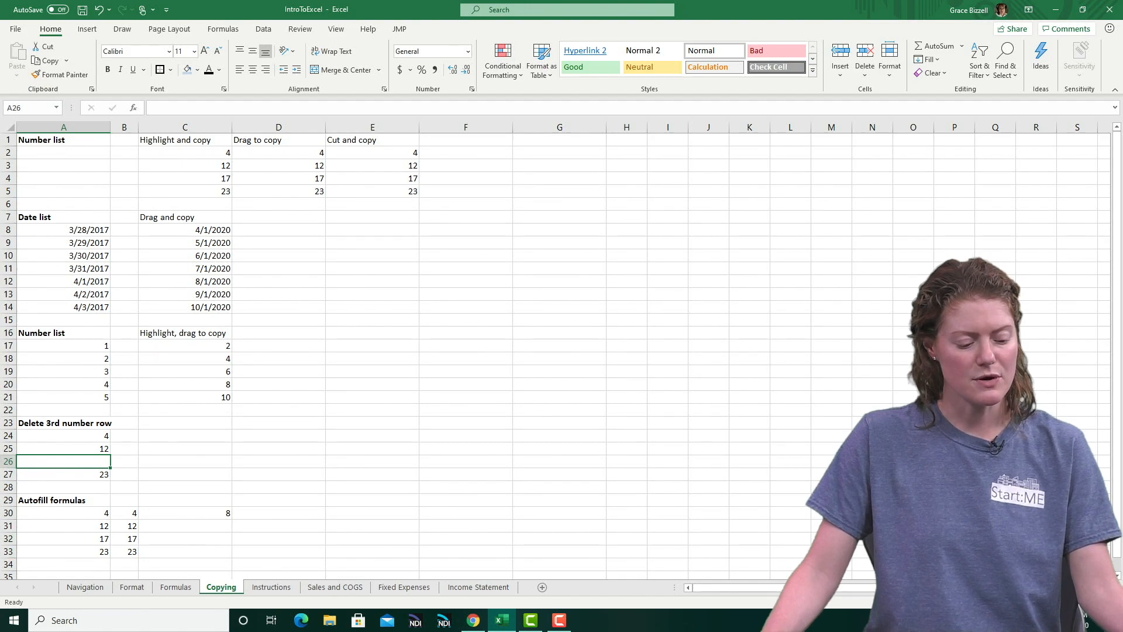
{"action": "key", "text": "shift+space"}
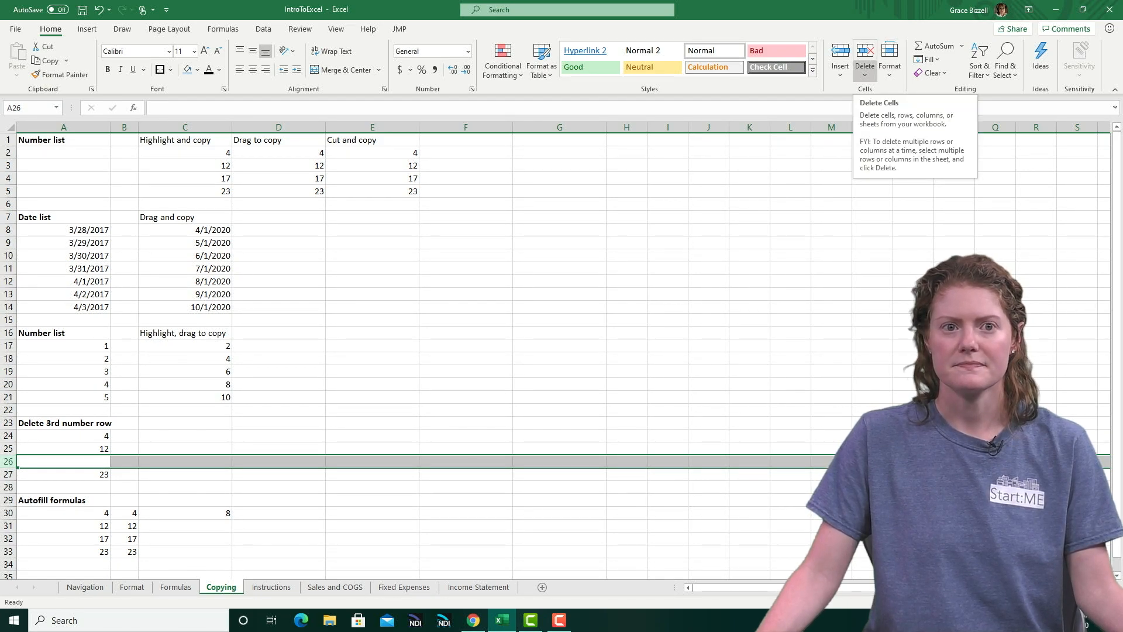
{"action": "left_click", "coordinate": [864, 73]}
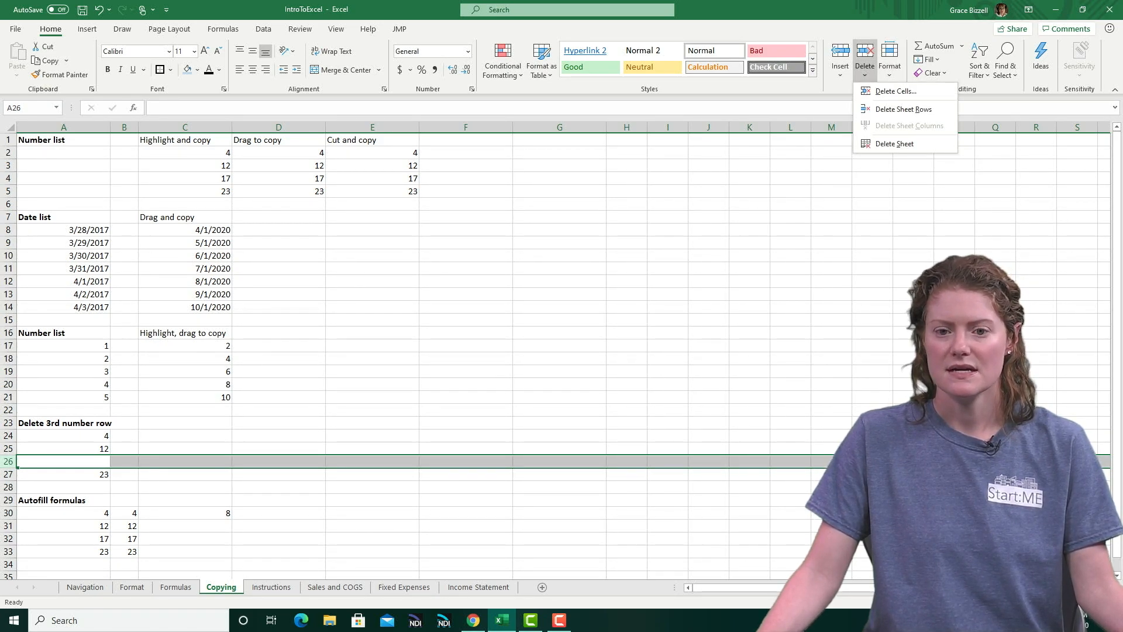
{"action": "left_click", "coordinate": [903, 109]}
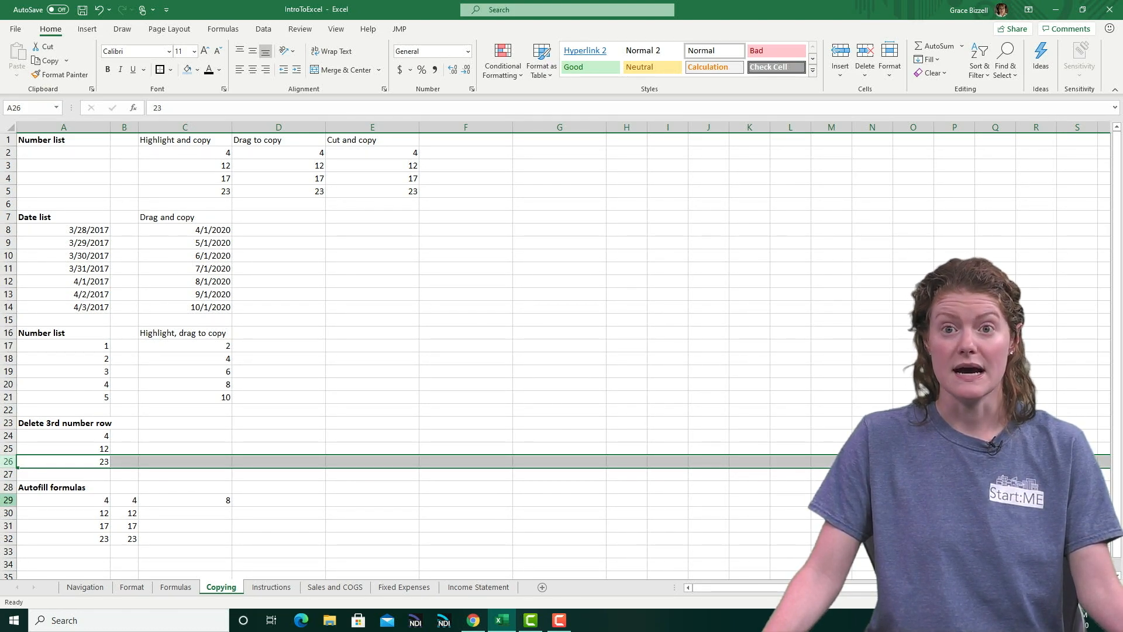
Autofill the SUM formula in C29 down to C32 under Autofill formulas
{"action": "left_click", "coordinate": [9, 500]}
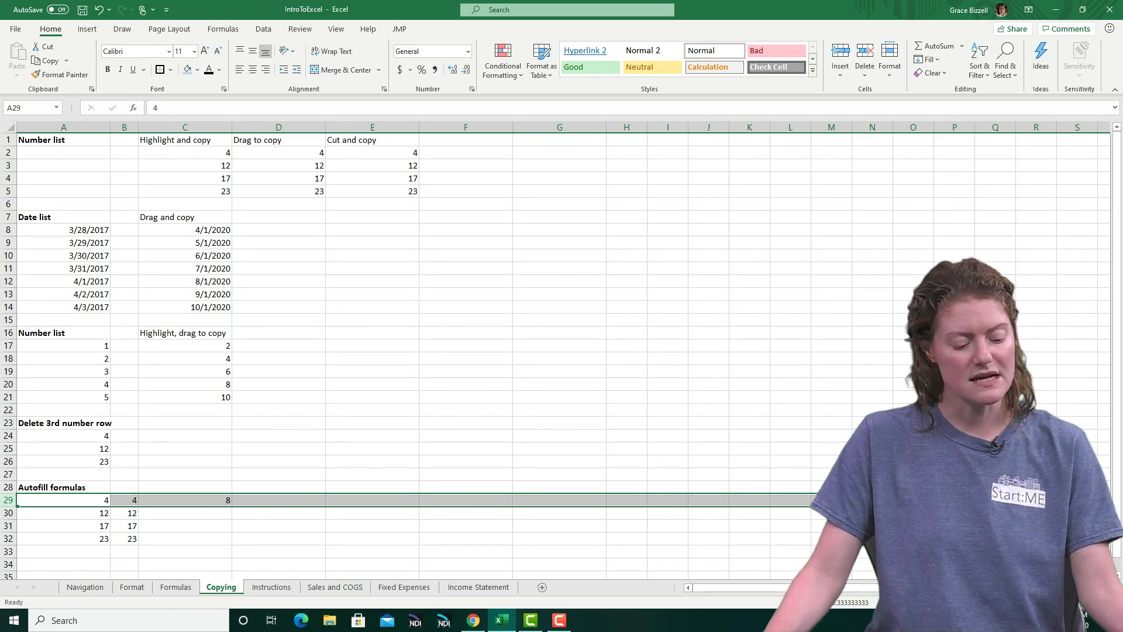
{"action": "left_click", "coordinate": [64, 500]}
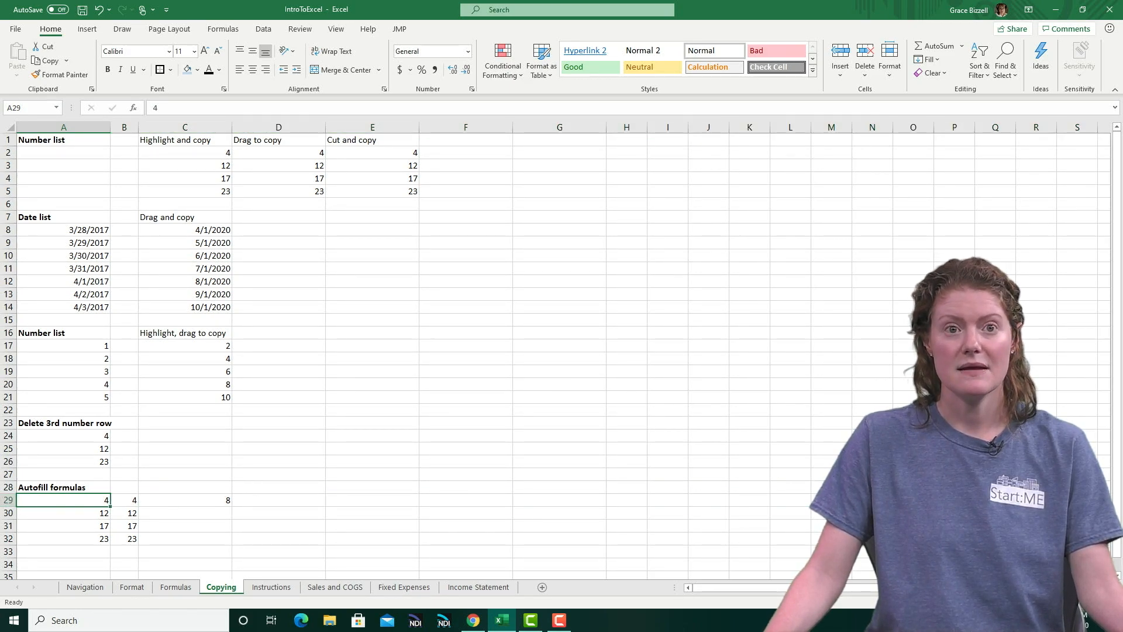
{"action": "left_click", "coordinate": [124, 500]}
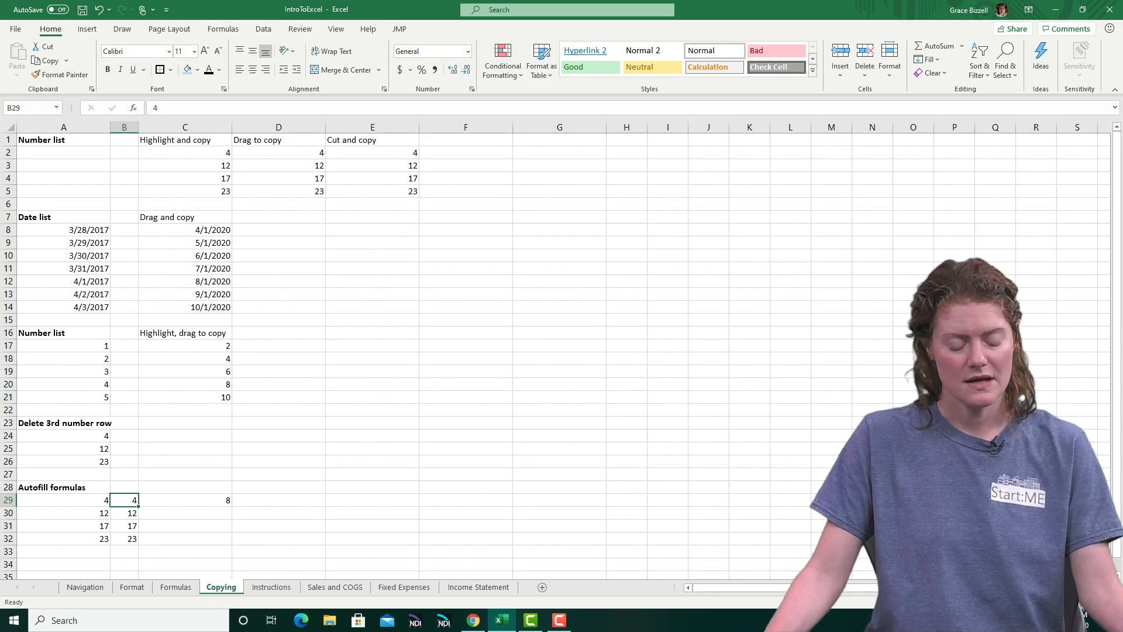
{"action": "left_click", "coordinate": [185, 500]}
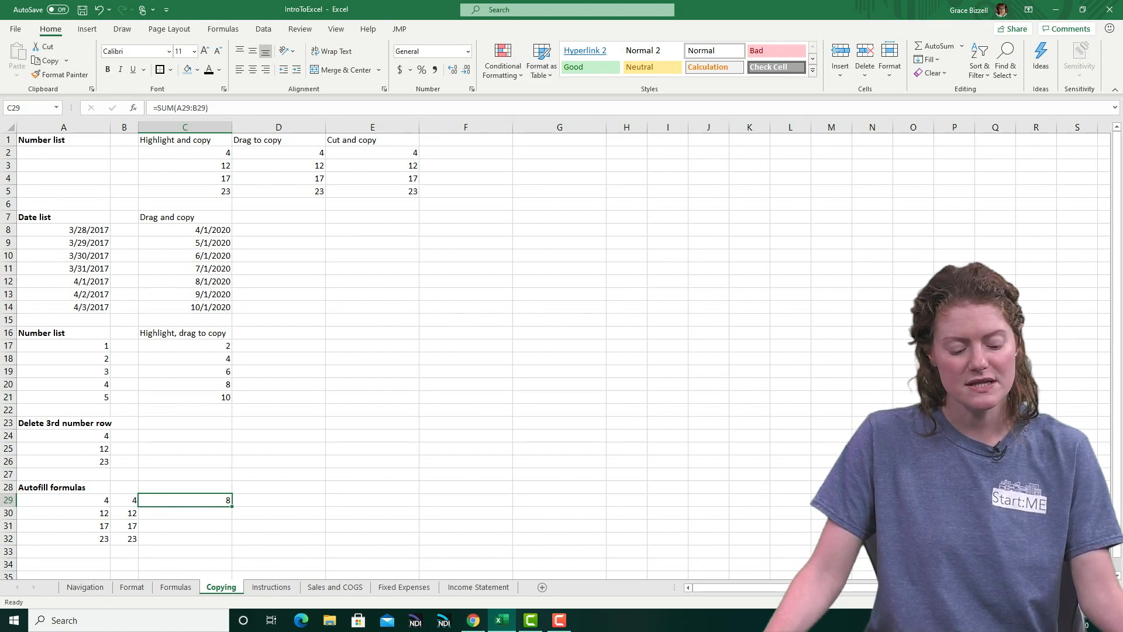
{"action": "left_click_drag", "start_coordinate": [231, 505], "coordinate": [232, 541]}
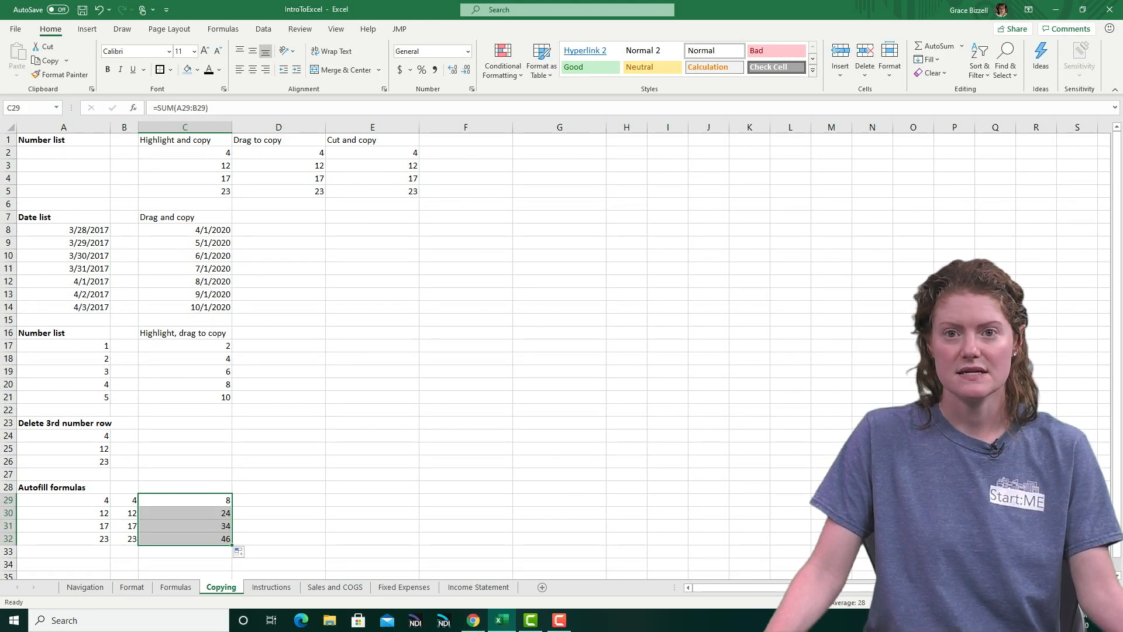